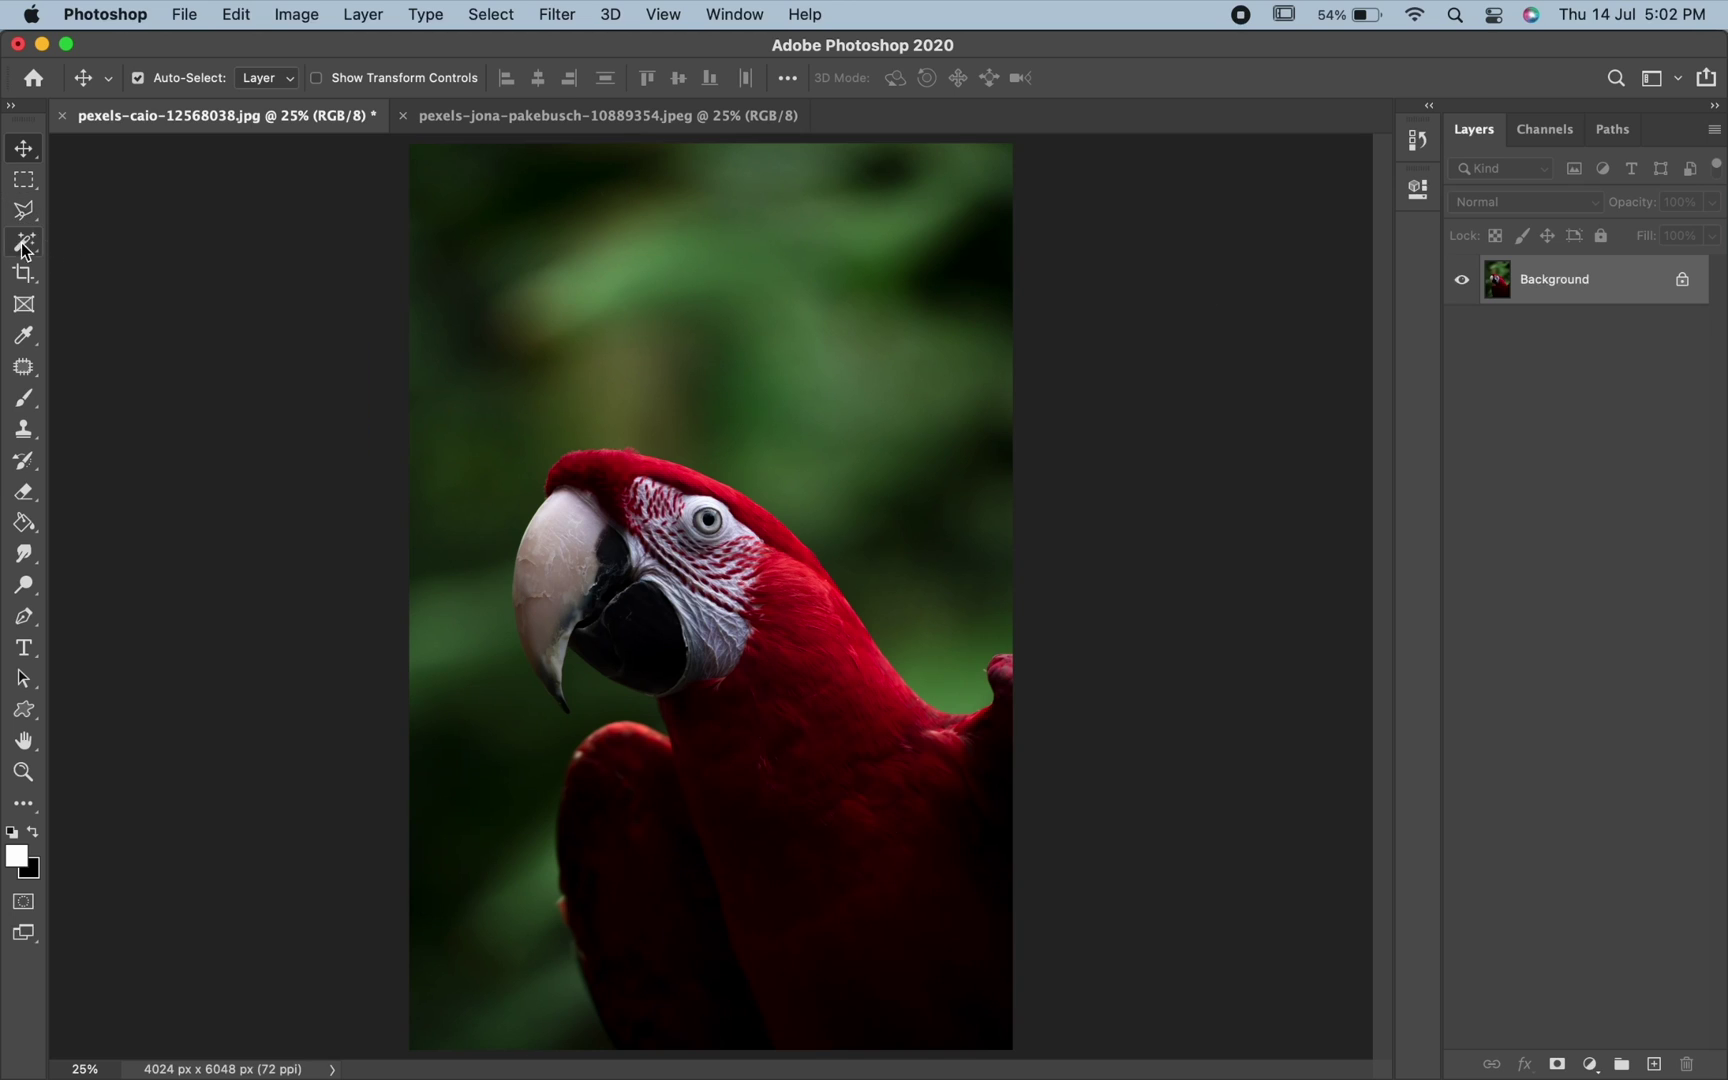
- Start cropping the parrot photo and try the 1:1 and 5:7 ratio presets
{"action": "left_click", "coordinate": [24, 274]}
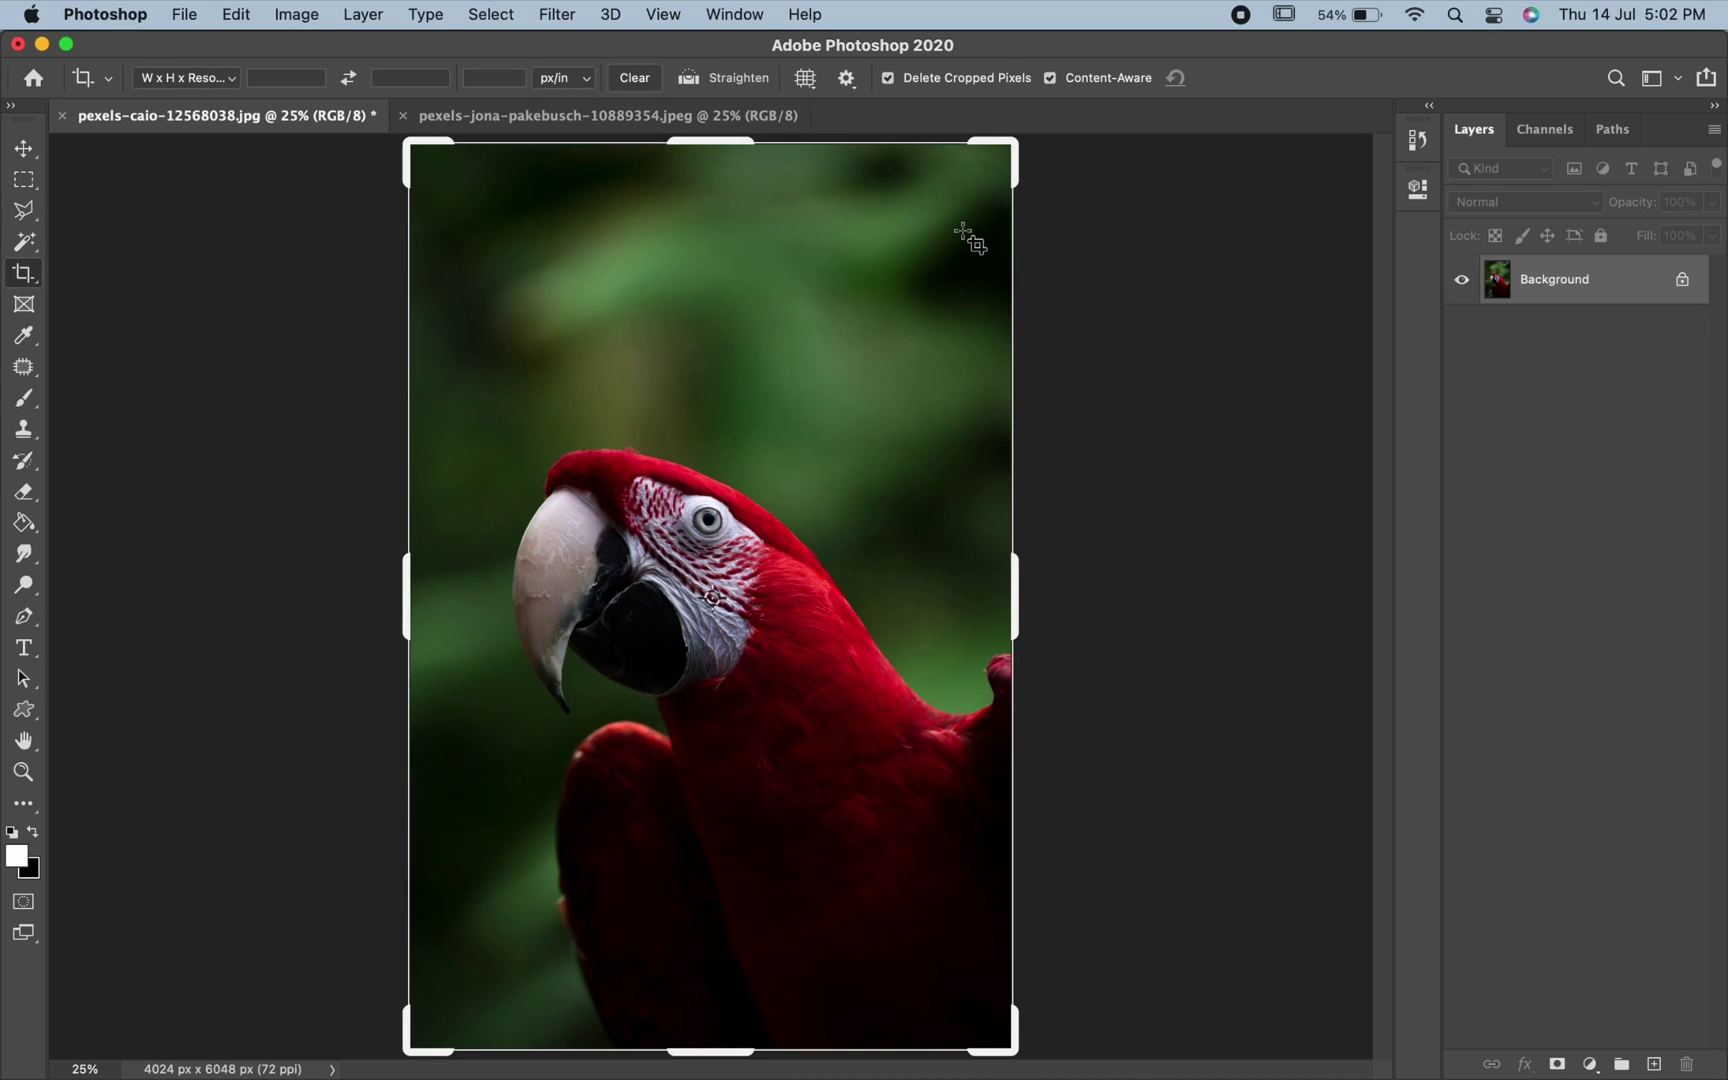
{"action": "left_click", "coordinate": [200, 80]}
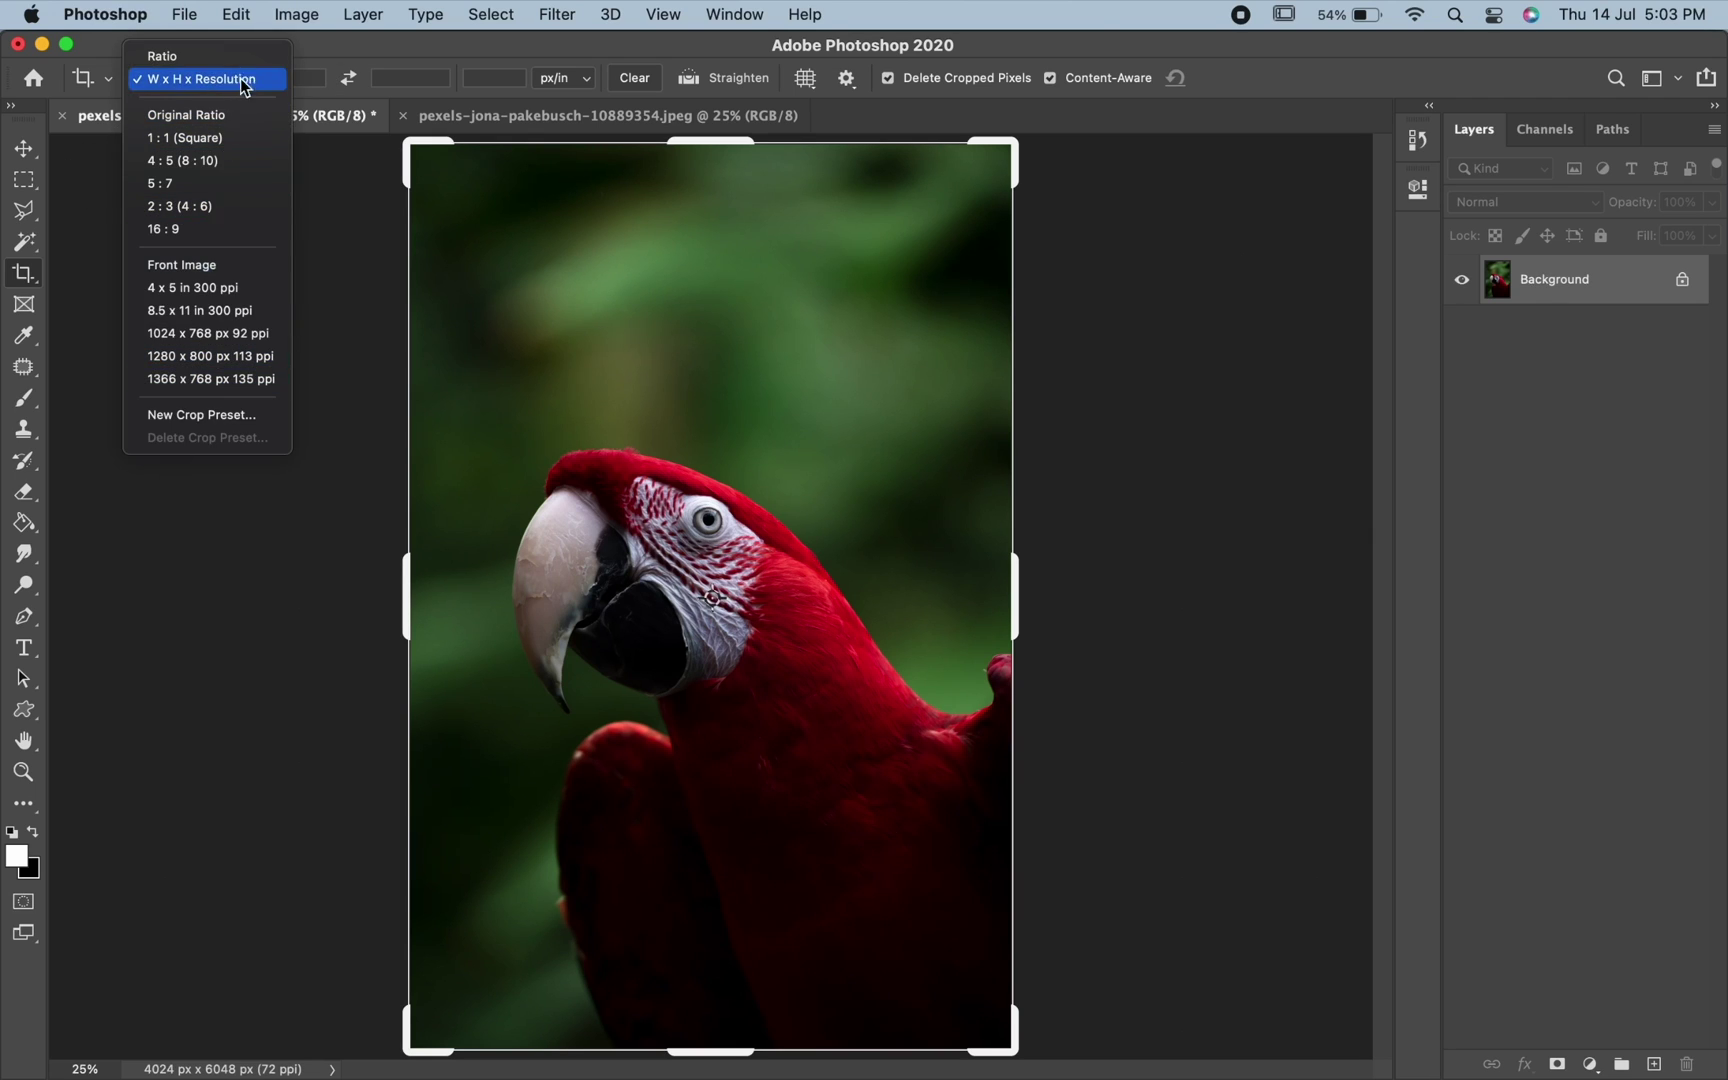
{"action": "left_click", "coordinate": [186, 114]}
{"action": "left_click", "coordinate": [192, 78]}
{"action": "left_click", "coordinate": [188, 100]}
{"action": "left_click", "coordinate": [190, 78]}
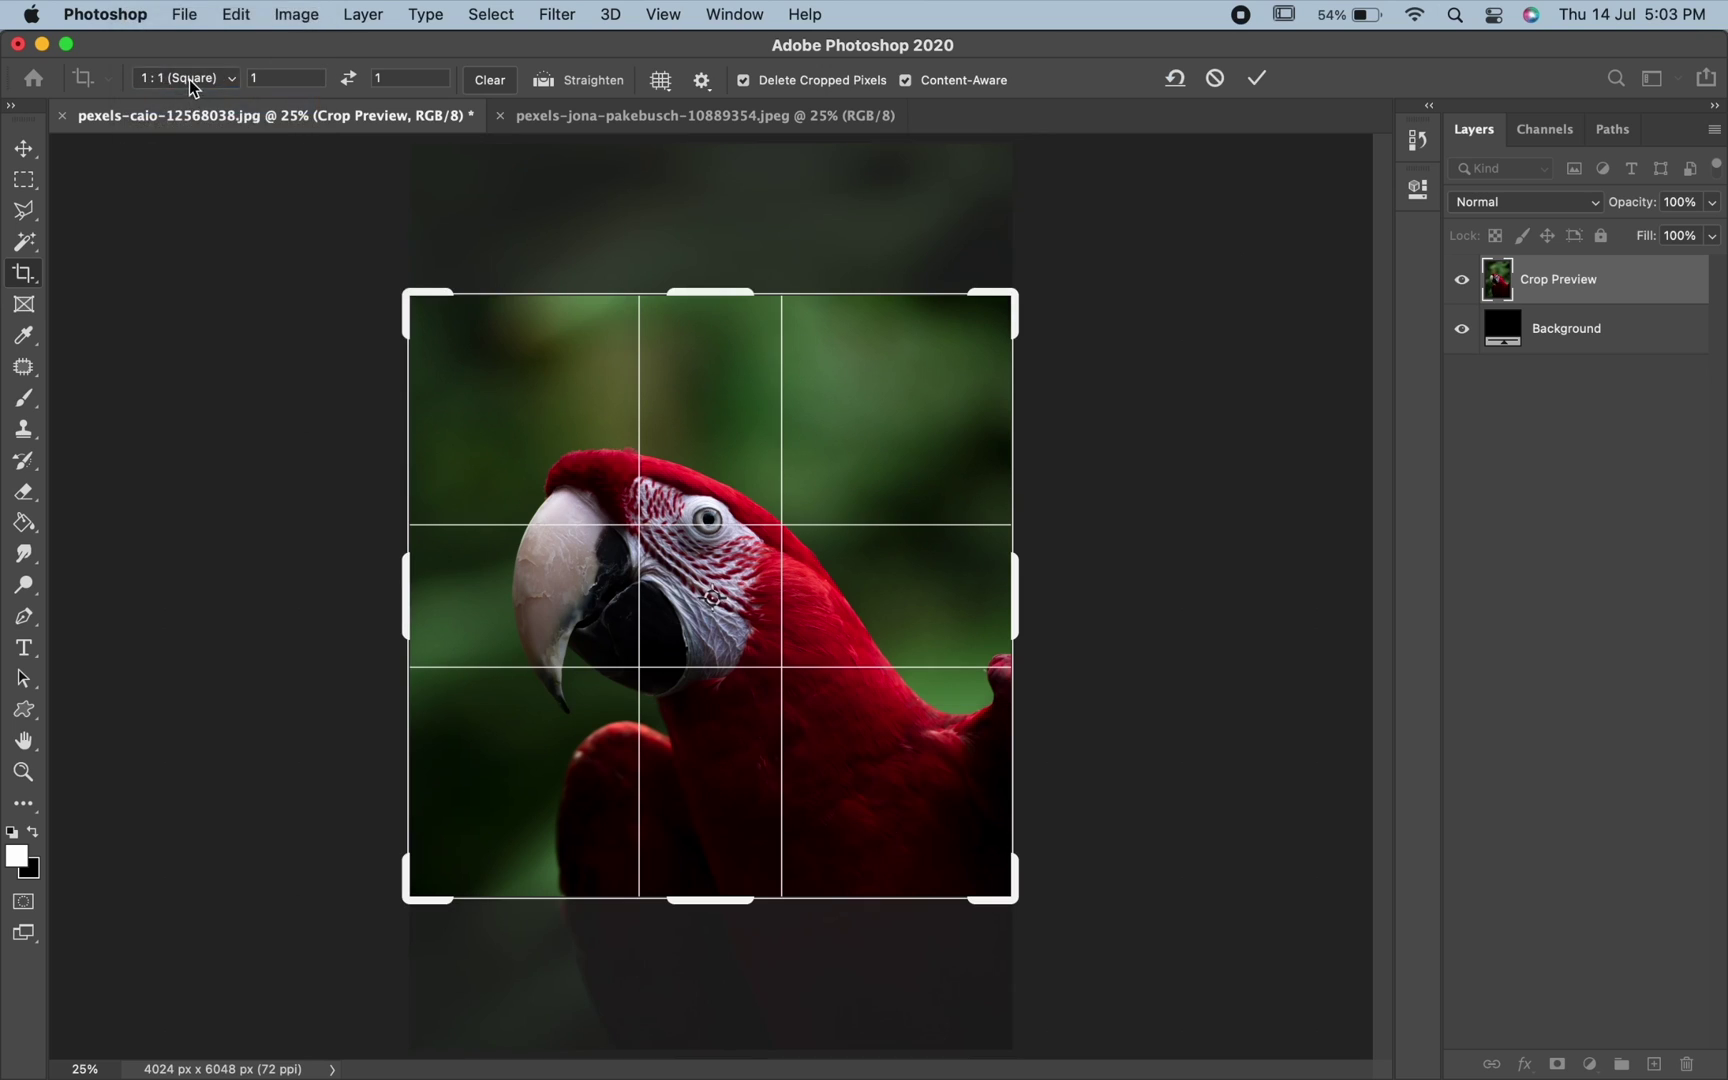
- Try the 16:9 and Original Ratio presets, then return to W x H x Resolution with no fixed ratio
{"action": "left_click", "coordinate": [189, 115]}
{"action": "left_click", "coordinate": [190, 78]}
{"action": "left_click", "coordinate": [186, 124]}
{"action": "left_click", "coordinate": [190, 78]}
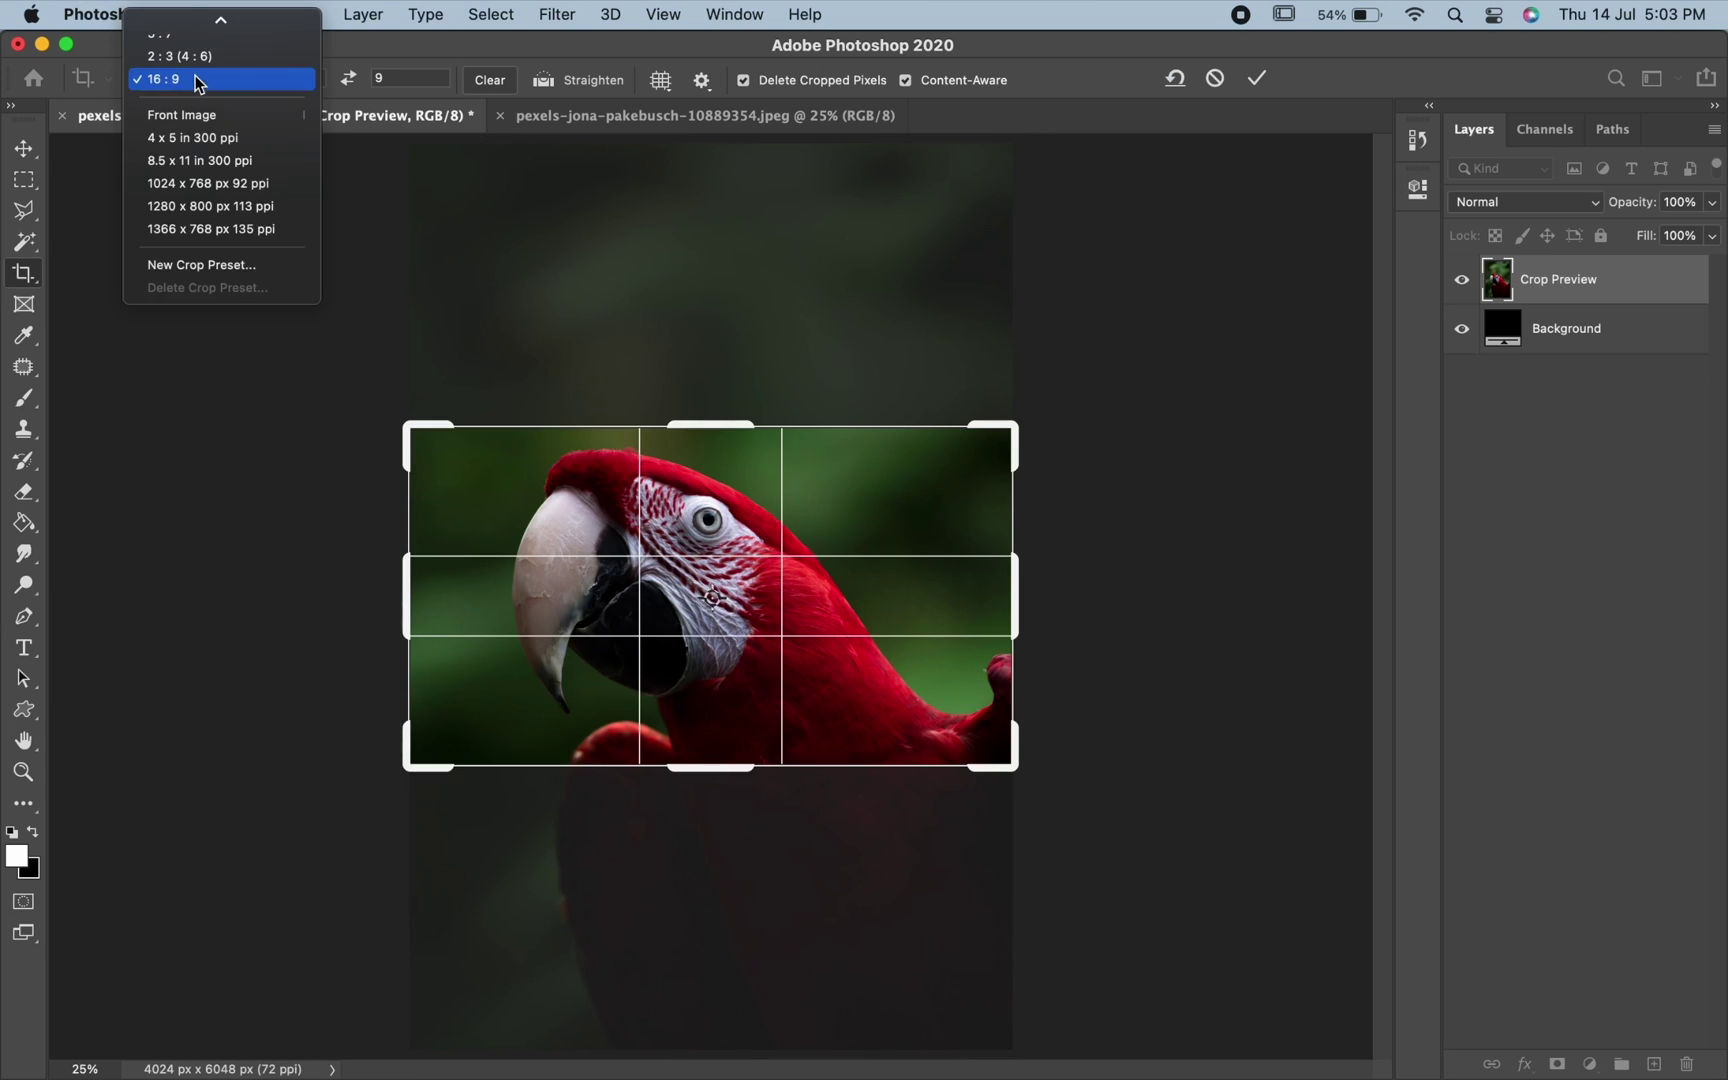
{"action": "left_click", "coordinate": [186, 82]}
{"action": "left_click", "coordinate": [184, 76]}
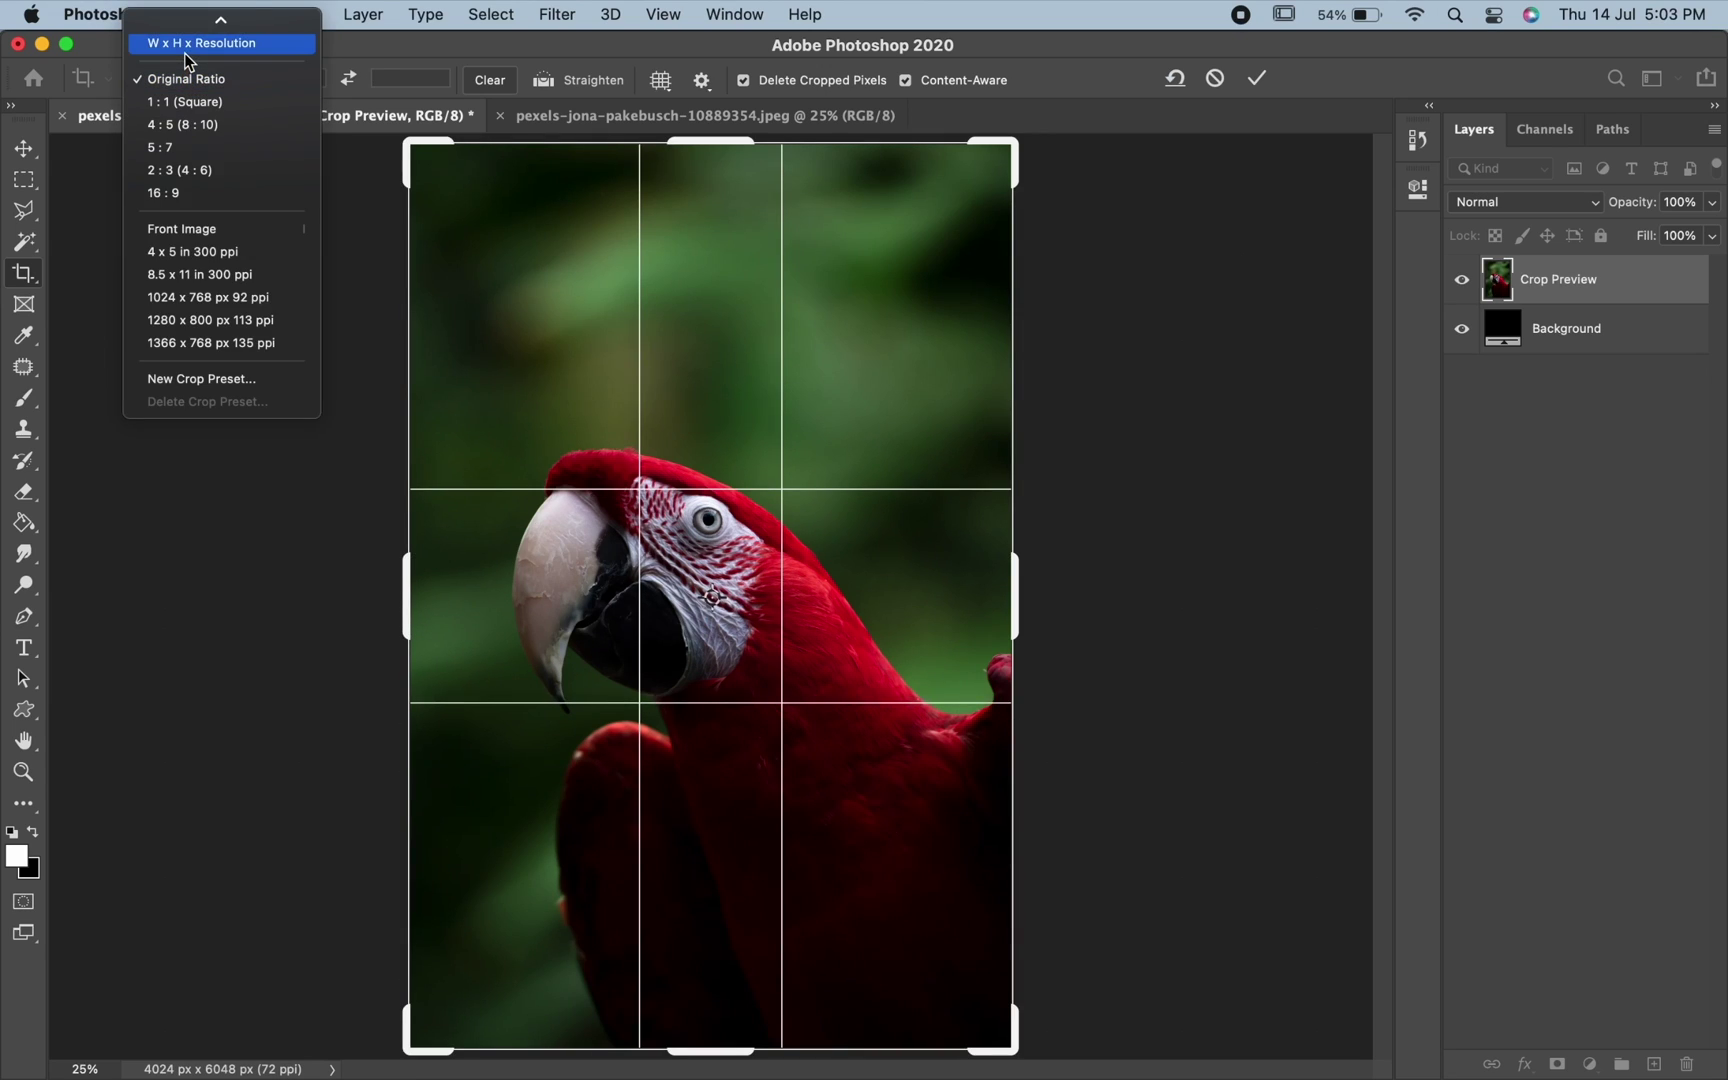
{"action": "left_click", "coordinate": [184, 53]}
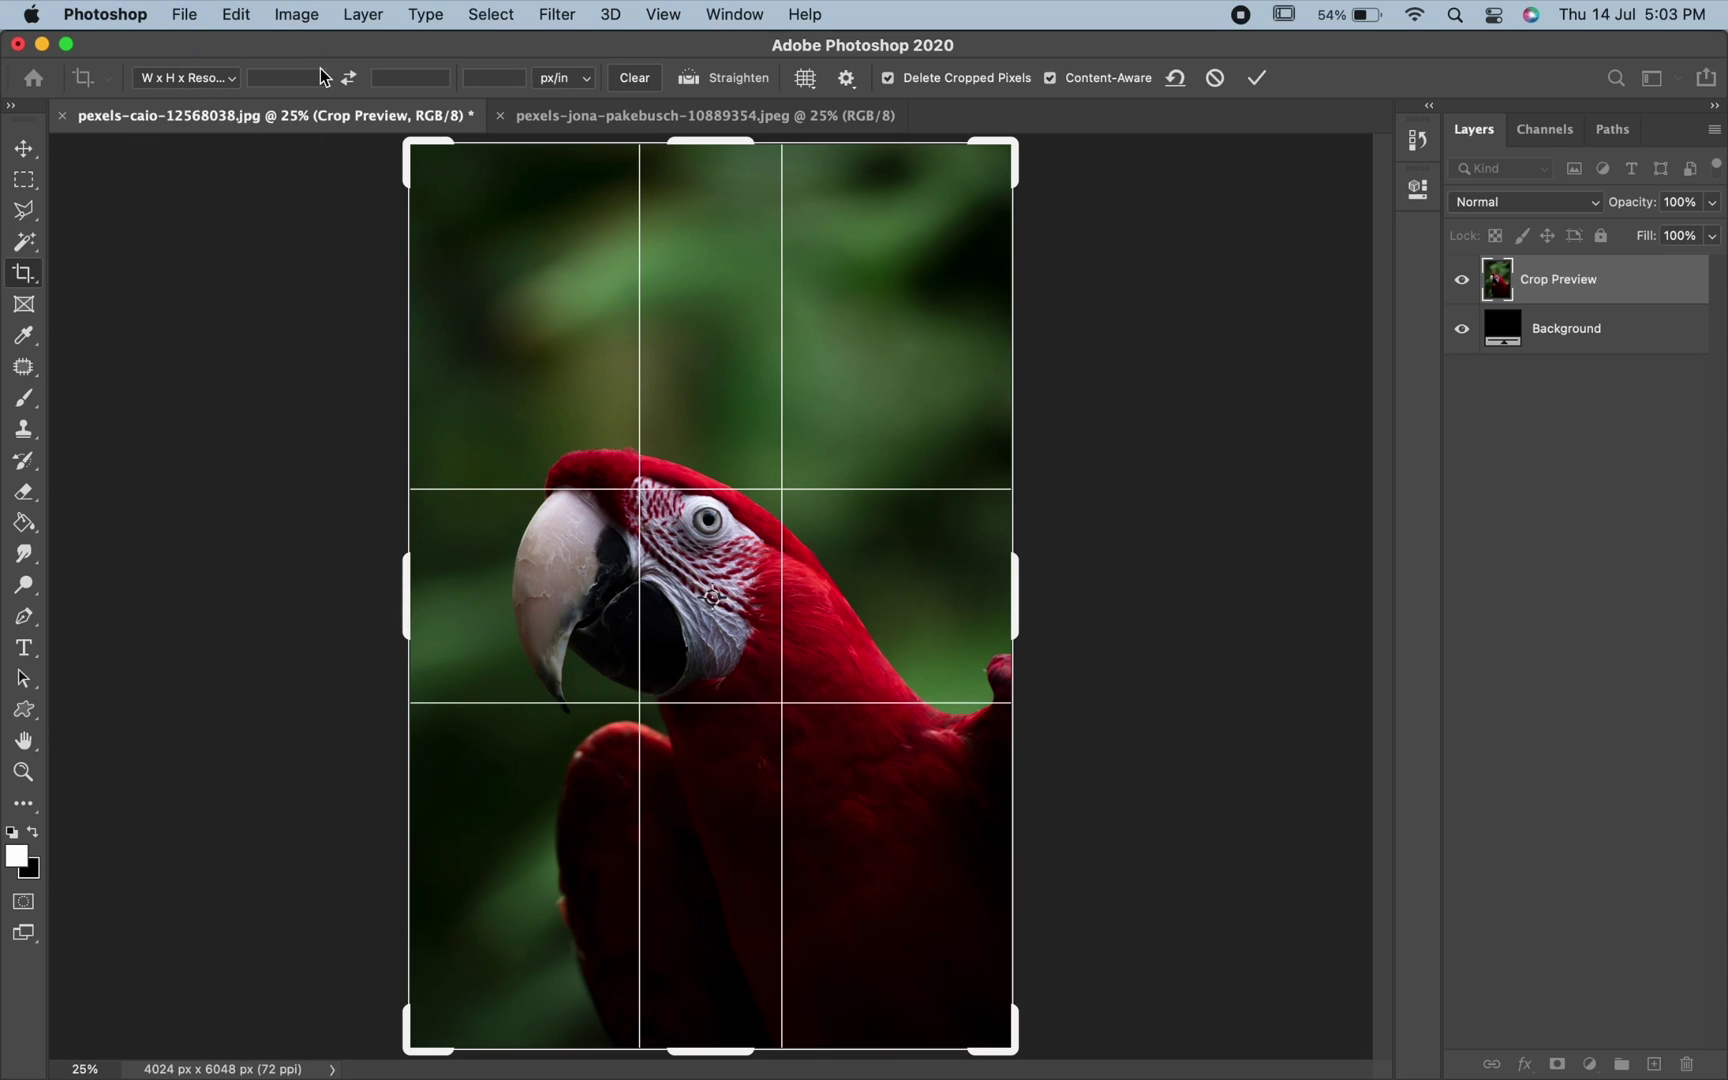
{"action": "left_click_drag", "start_coordinate": [700, 144], "coordinate": [700, 212]}
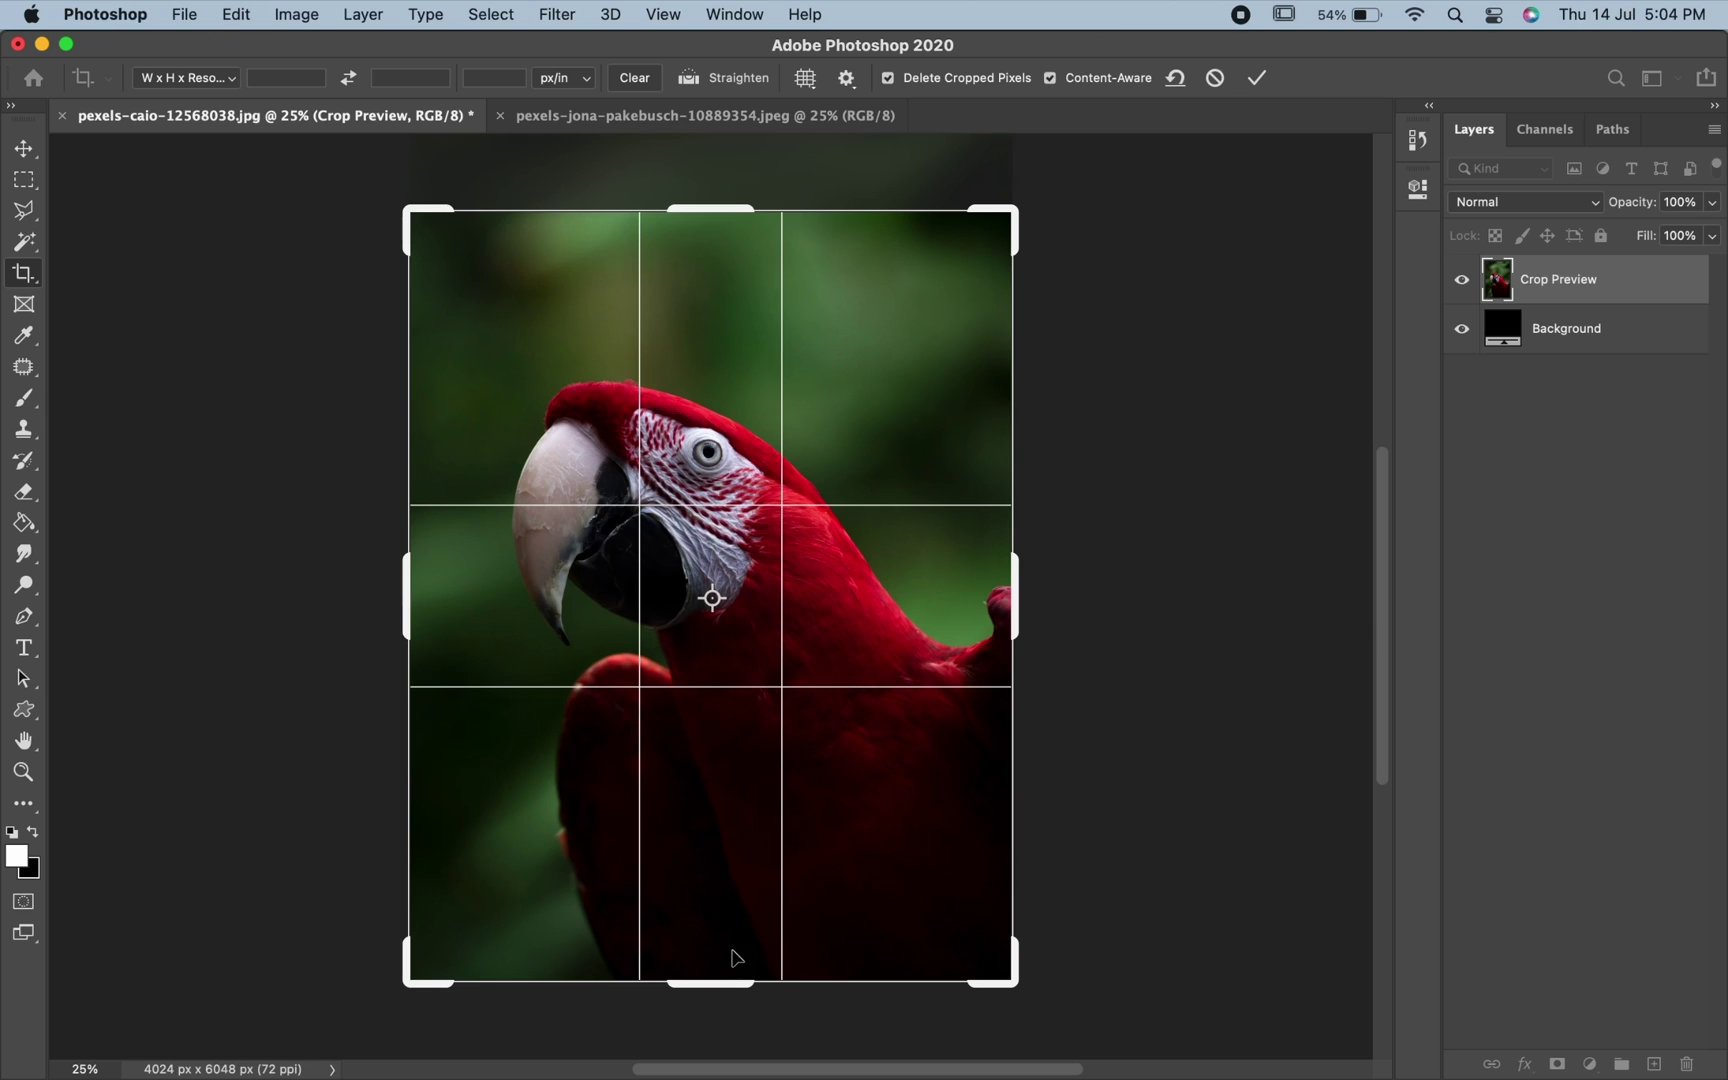
{"action": "left_click_drag", "start_coordinate": [726, 982], "coordinate": [714, 930]}
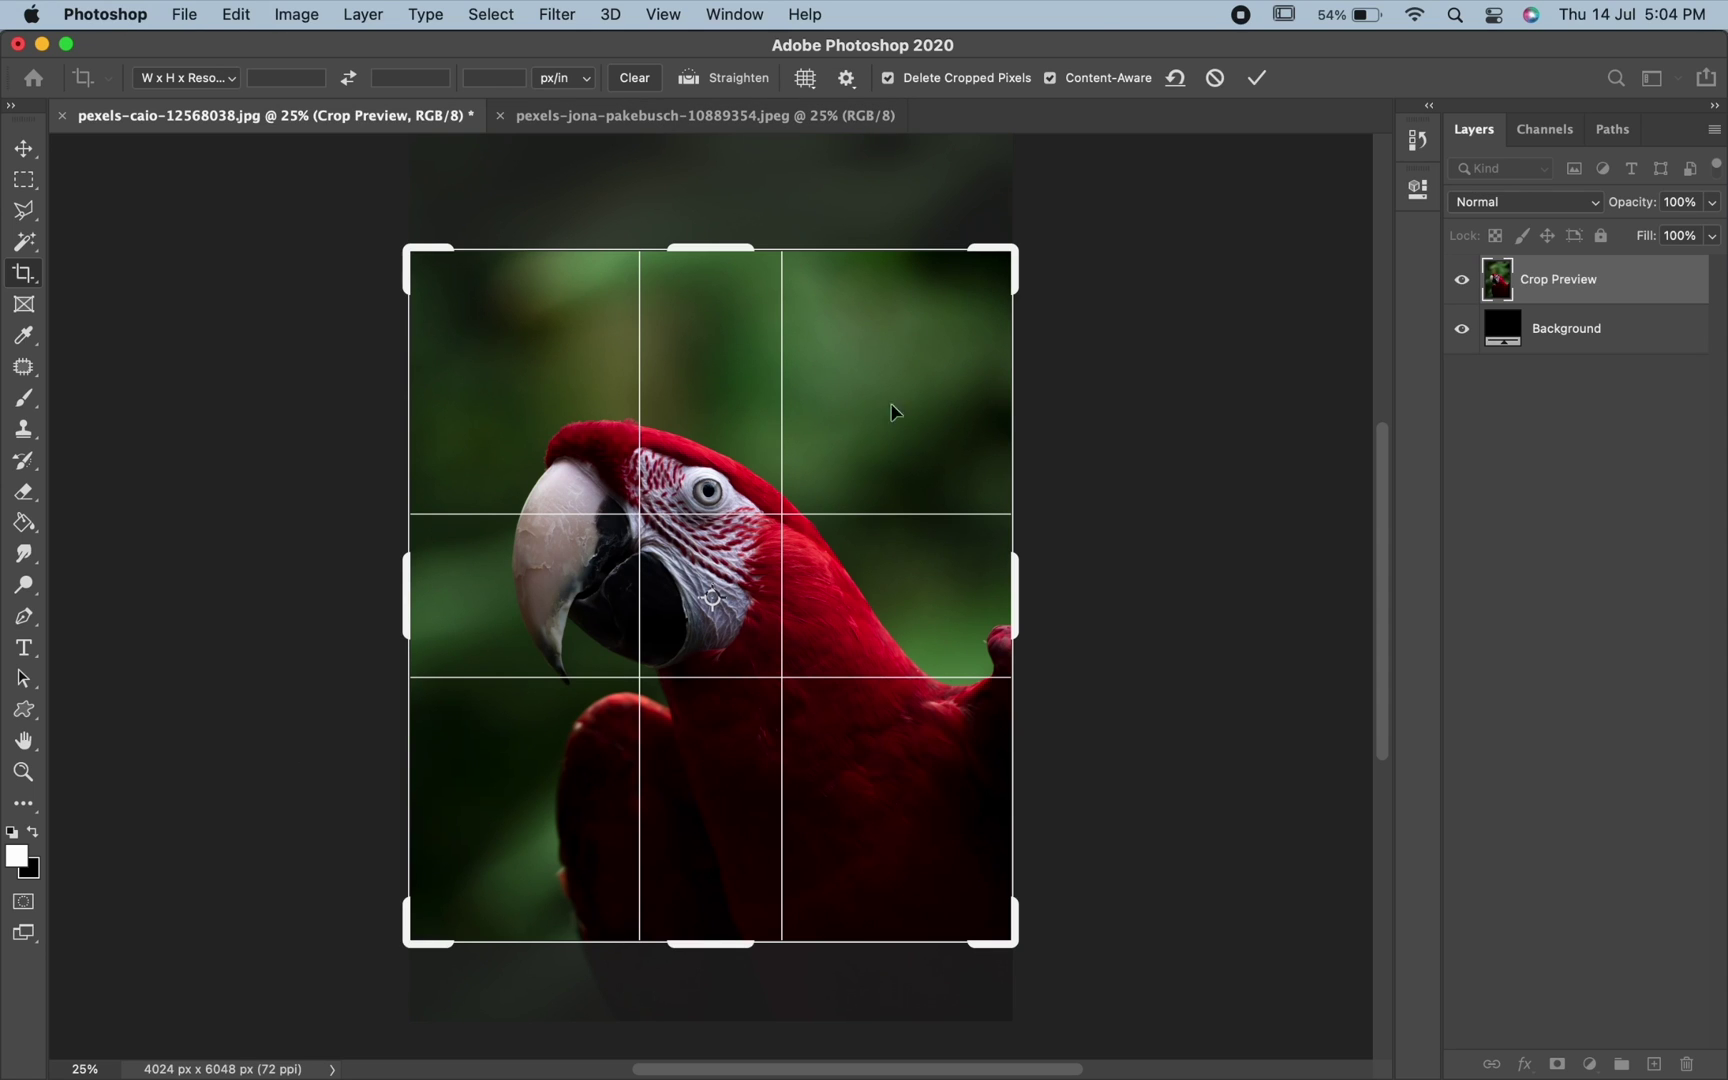
{"action": "left_click_drag", "start_coordinate": [872, 467], "coordinate": [785, 592]}
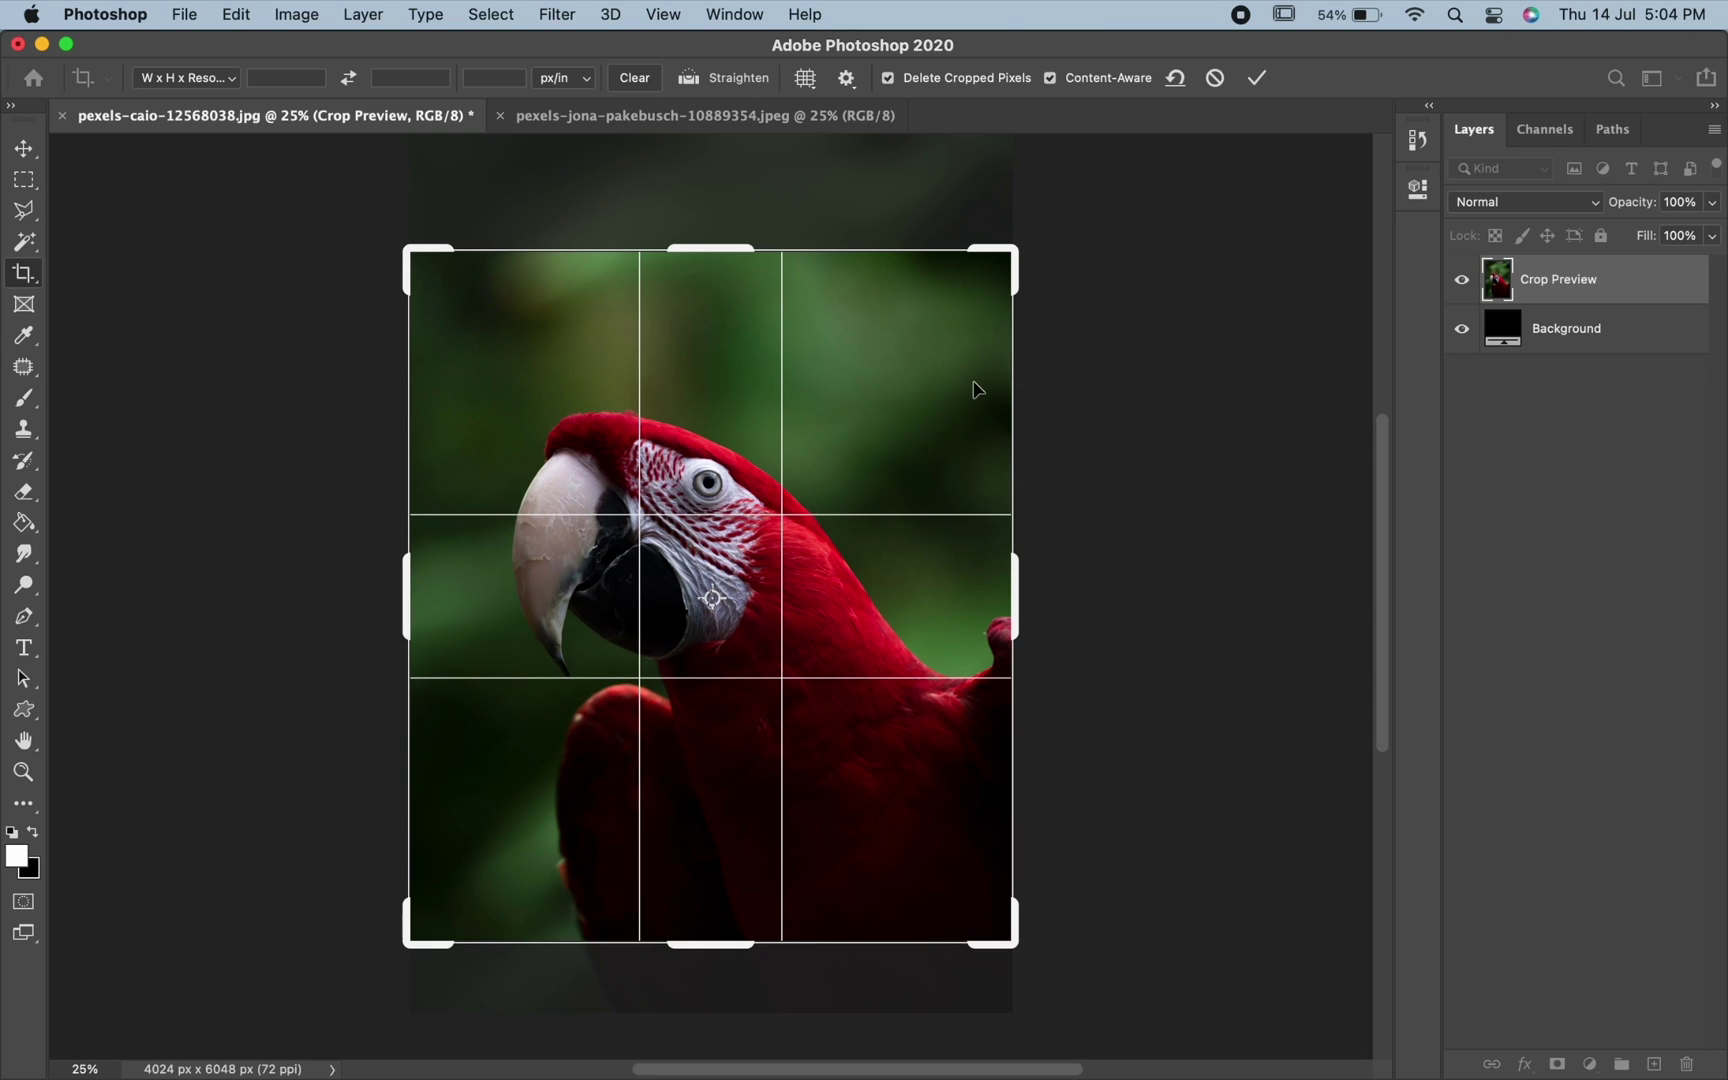
{"action": "left_click_drag", "start_coordinate": [1012, 252], "coordinate": [1012, 240]}
{"action": "left_click", "coordinate": [190, 78]}
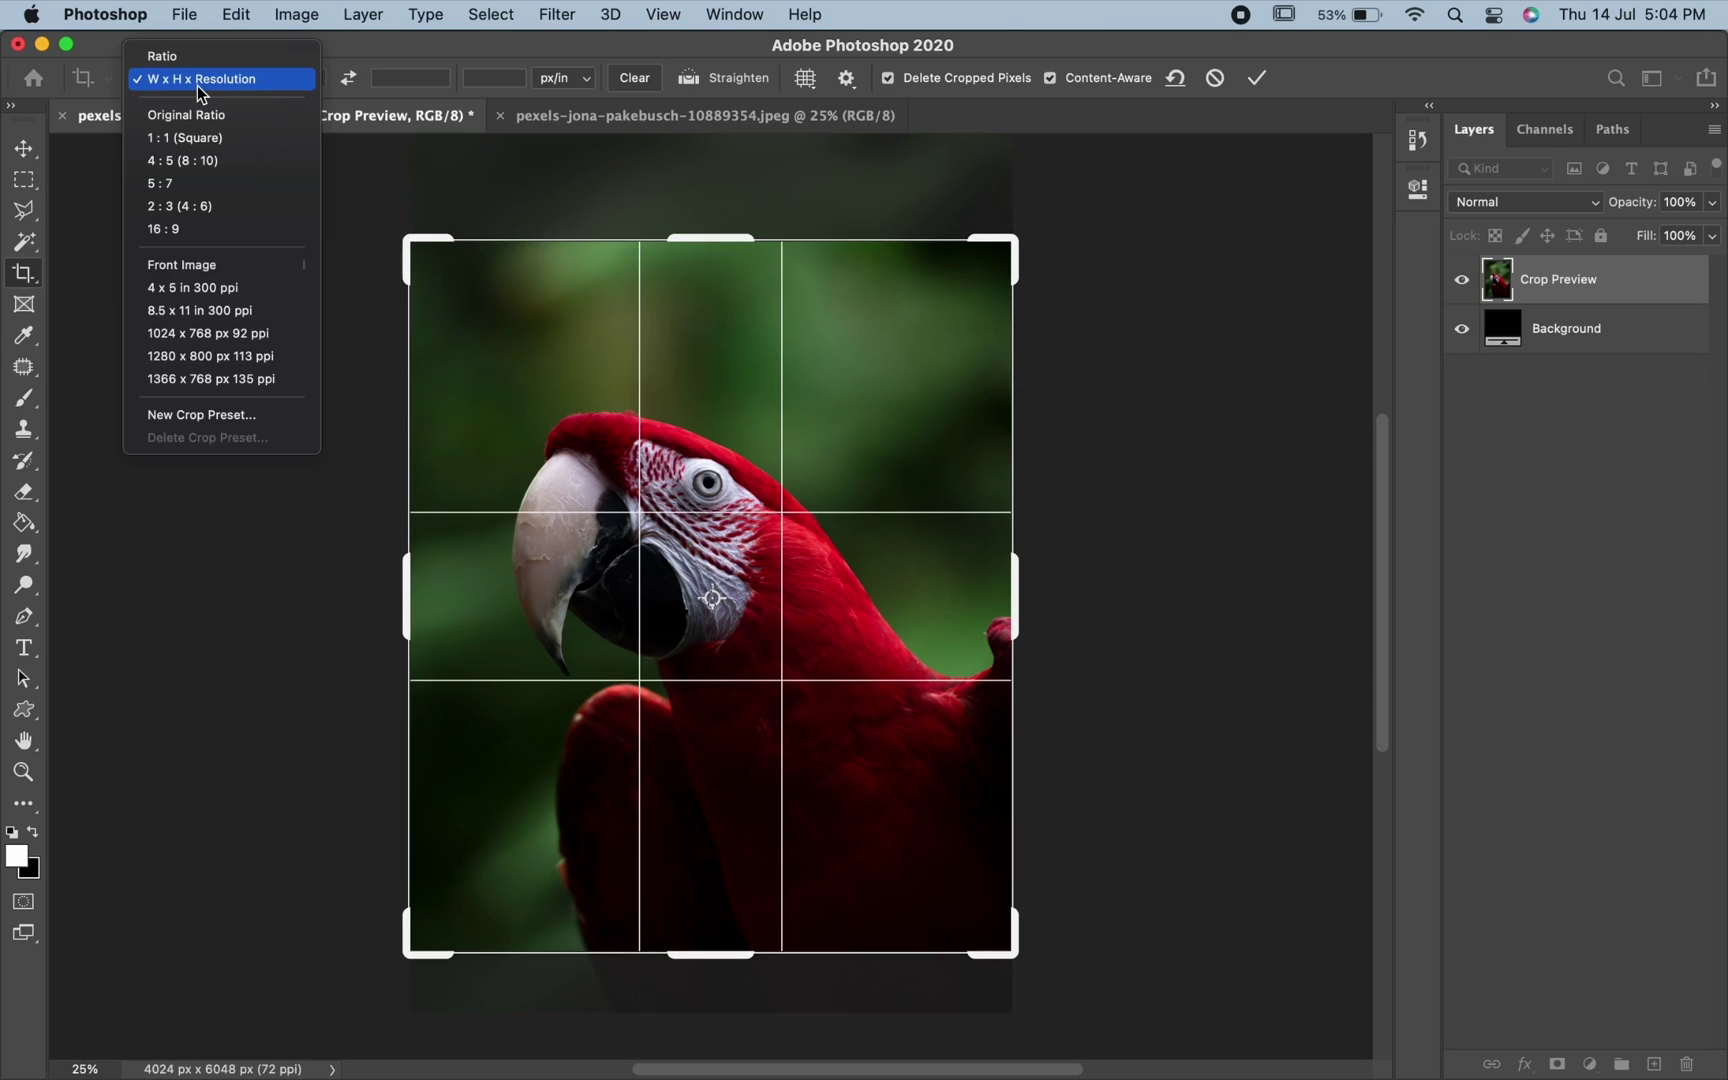
{"action": "left_click", "coordinate": [183, 115]}
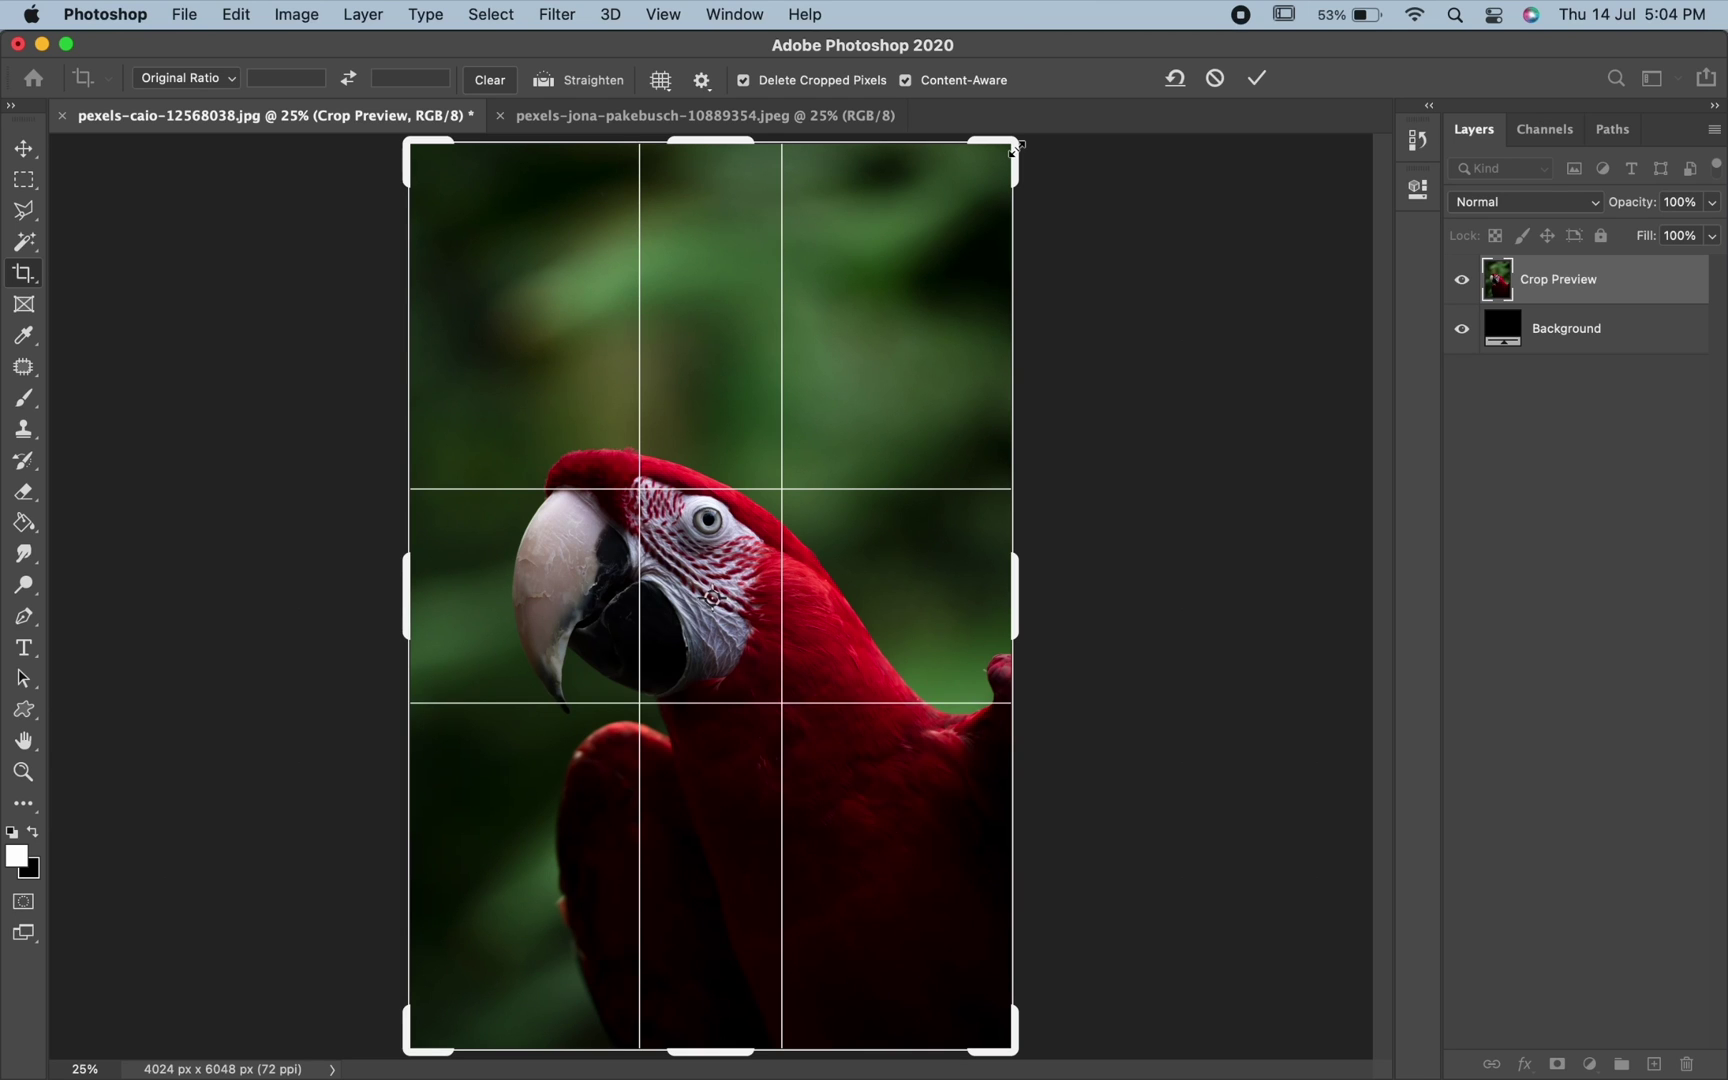
{"action": "mouse_move", "coordinate": [1013, 146]}
{"action": "left_mouse_down"}
{"action": "mouse_move", "coordinate": [992, 180]}
{"action": "mouse_move", "coordinate": [1026, 158]}
{"action": "mouse_move", "coordinate": [1016, 180]}
{"action": "left_mouse_up"}
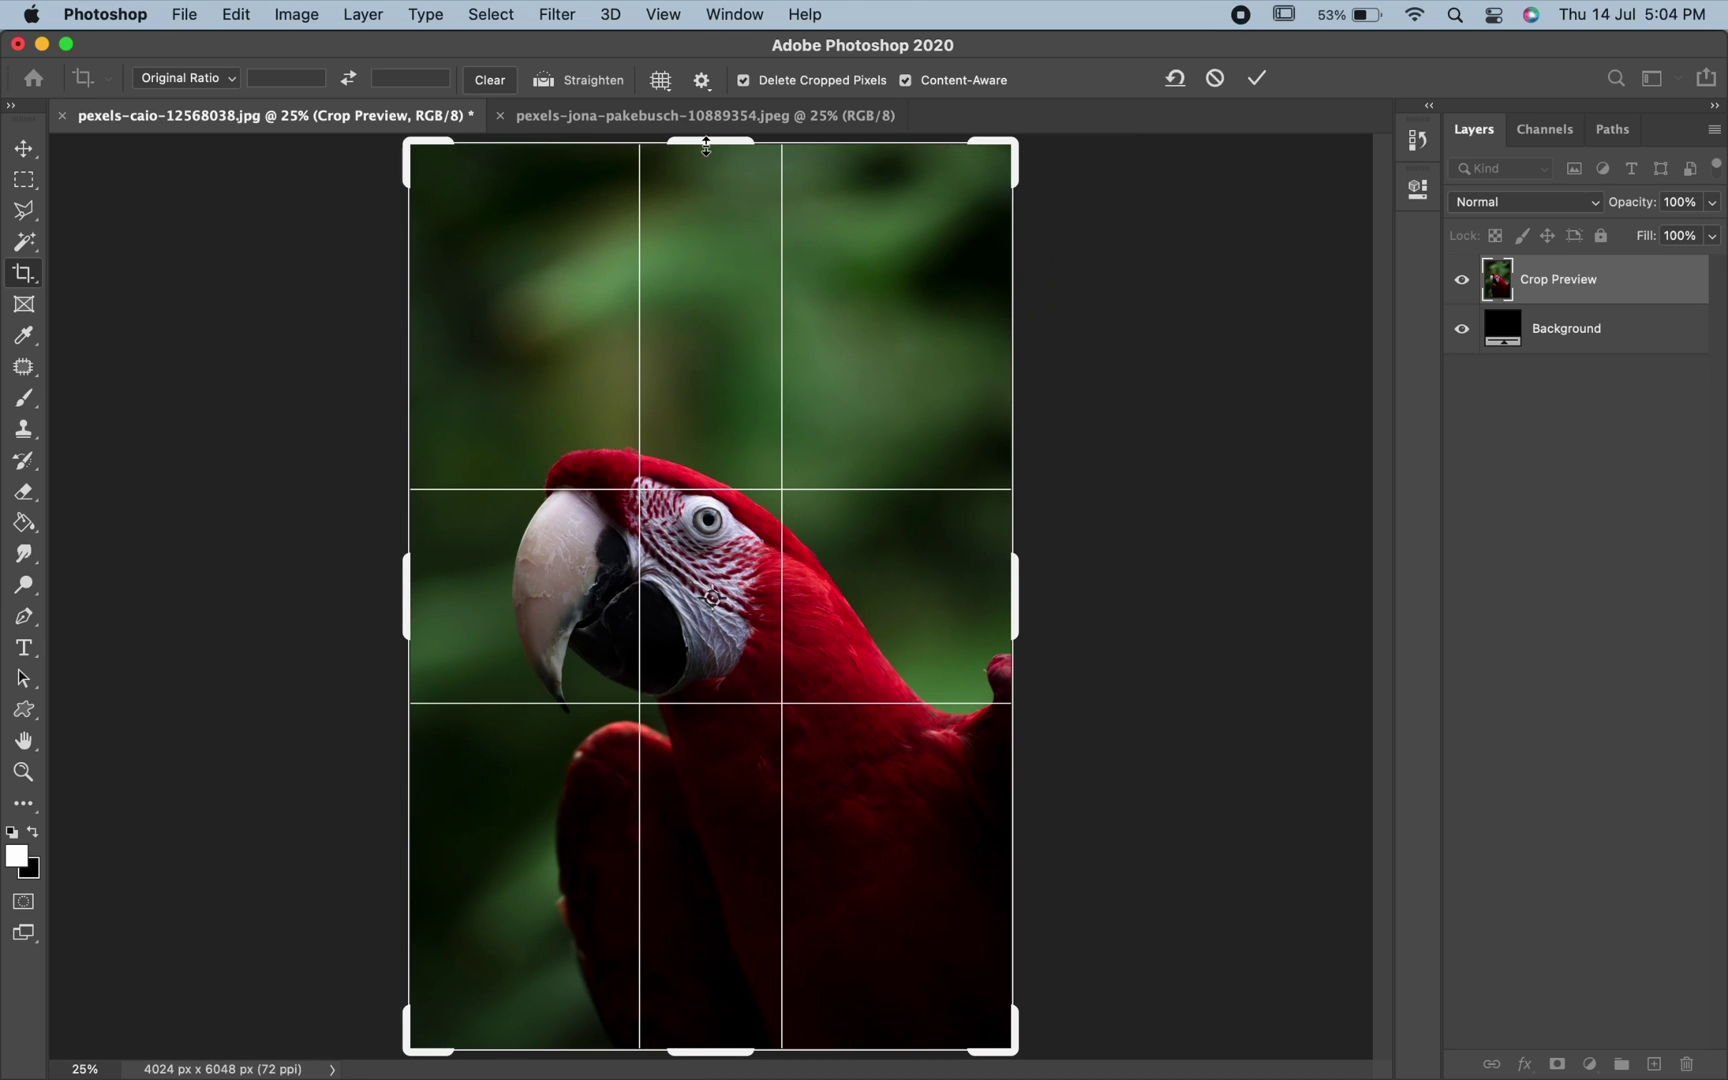
{"action": "mouse_move", "coordinate": [706, 145]}
{"action": "left_mouse_down"}
{"action": "mouse_move", "coordinate": [698, 258]}
{"action": "mouse_move", "coordinate": [679, 143]}
{"action": "mouse_move", "coordinate": [707, 172]}
{"action": "mouse_move", "coordinate": [708, 246]}
{"action": "mouse_move", "coordinate": [707, 222]}
{"action": "left_mouse_up"}
- Reset the crop, enter an 11:14 ratio, swap it to landscape 14:11, and commit the crop
{"action": "left_click", "coordinate": [1175, 80]}
{"action": "left_click", "coordinate": [224, 80]}
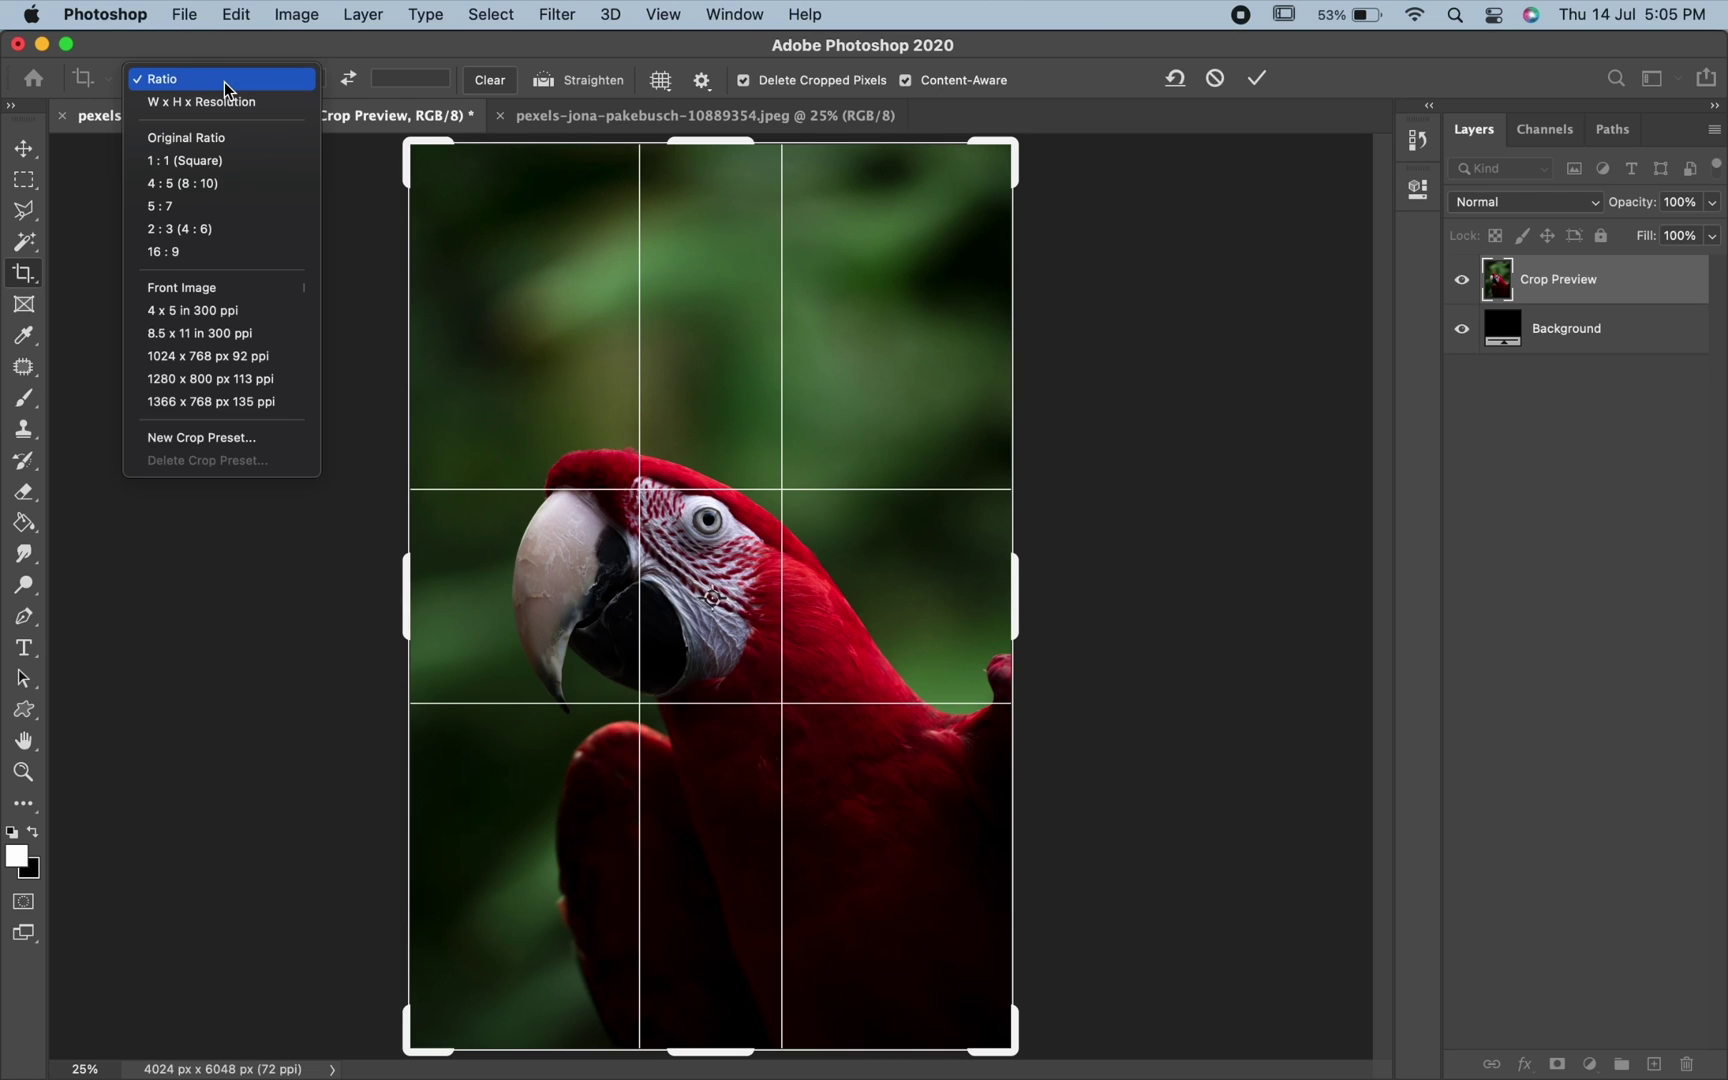
{"action": "left_click", "coordinate": [224, 80]}
{"action": "left_click", "coordinate": [288, 80]}
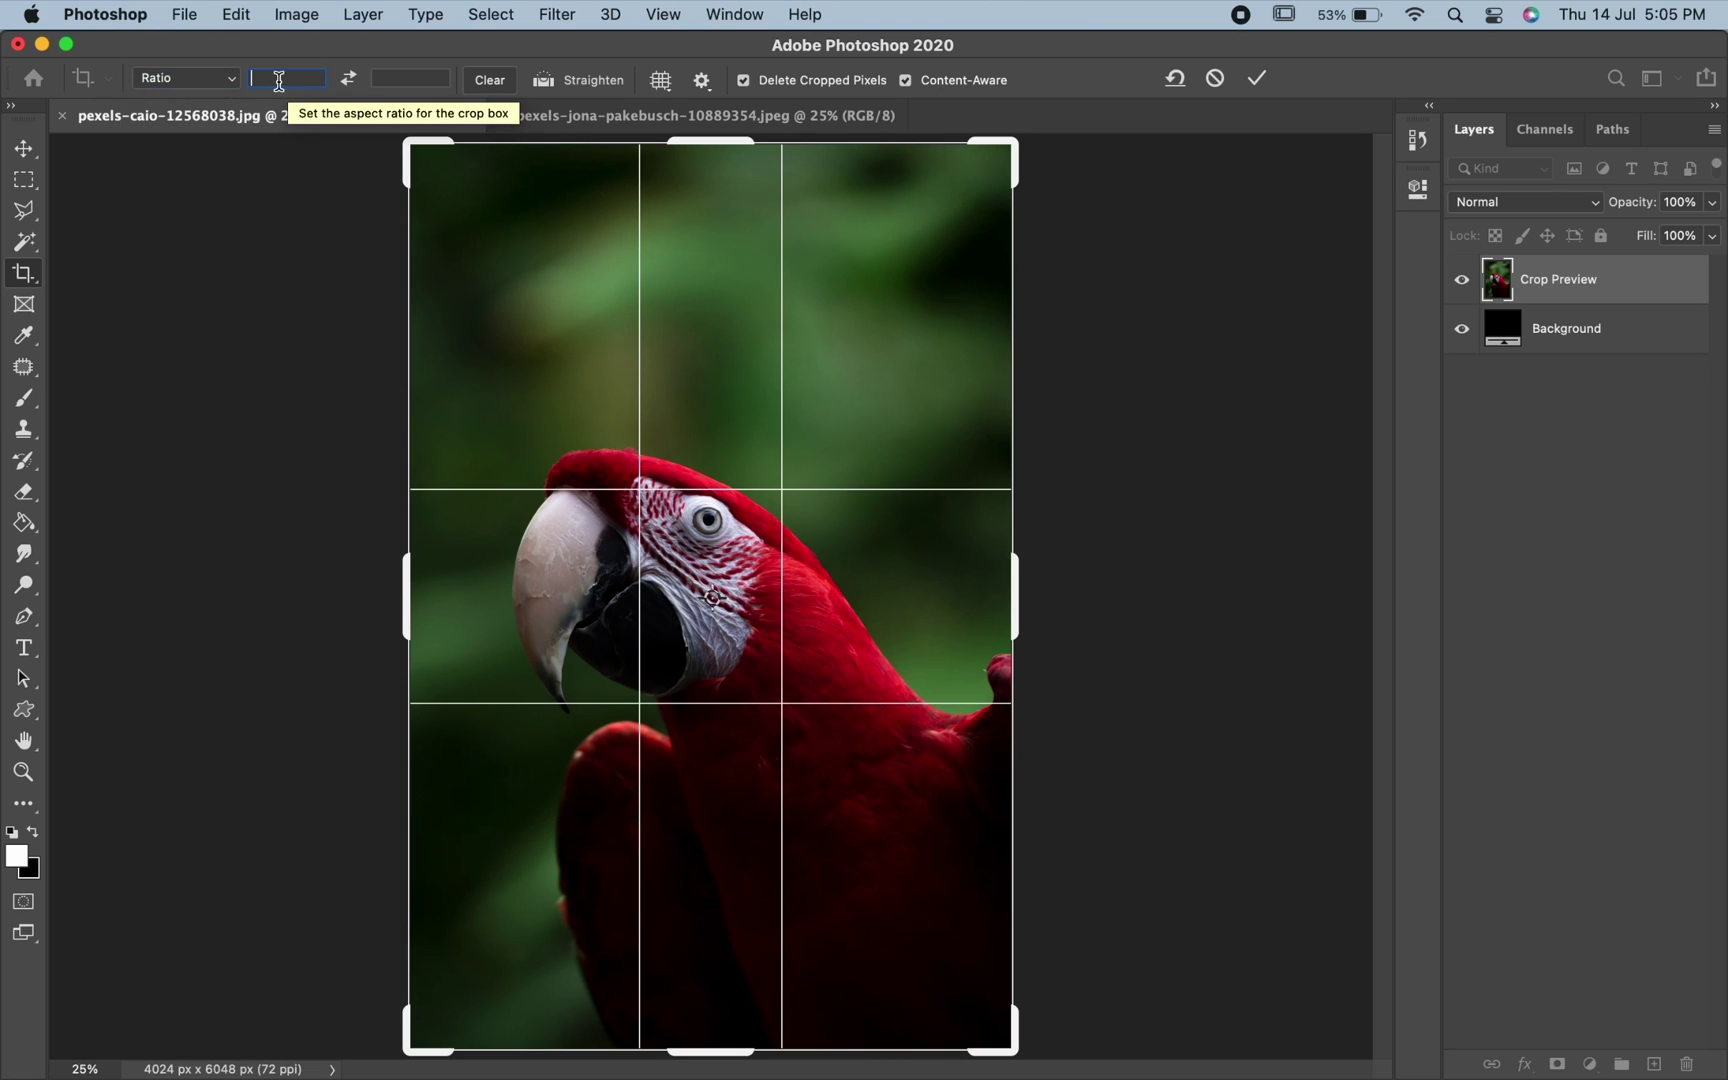
{"action": "type", "text": "11"}
{"action": "left_click", "coordinate": [409, 78]}
{"action": "type", "text": "14"}
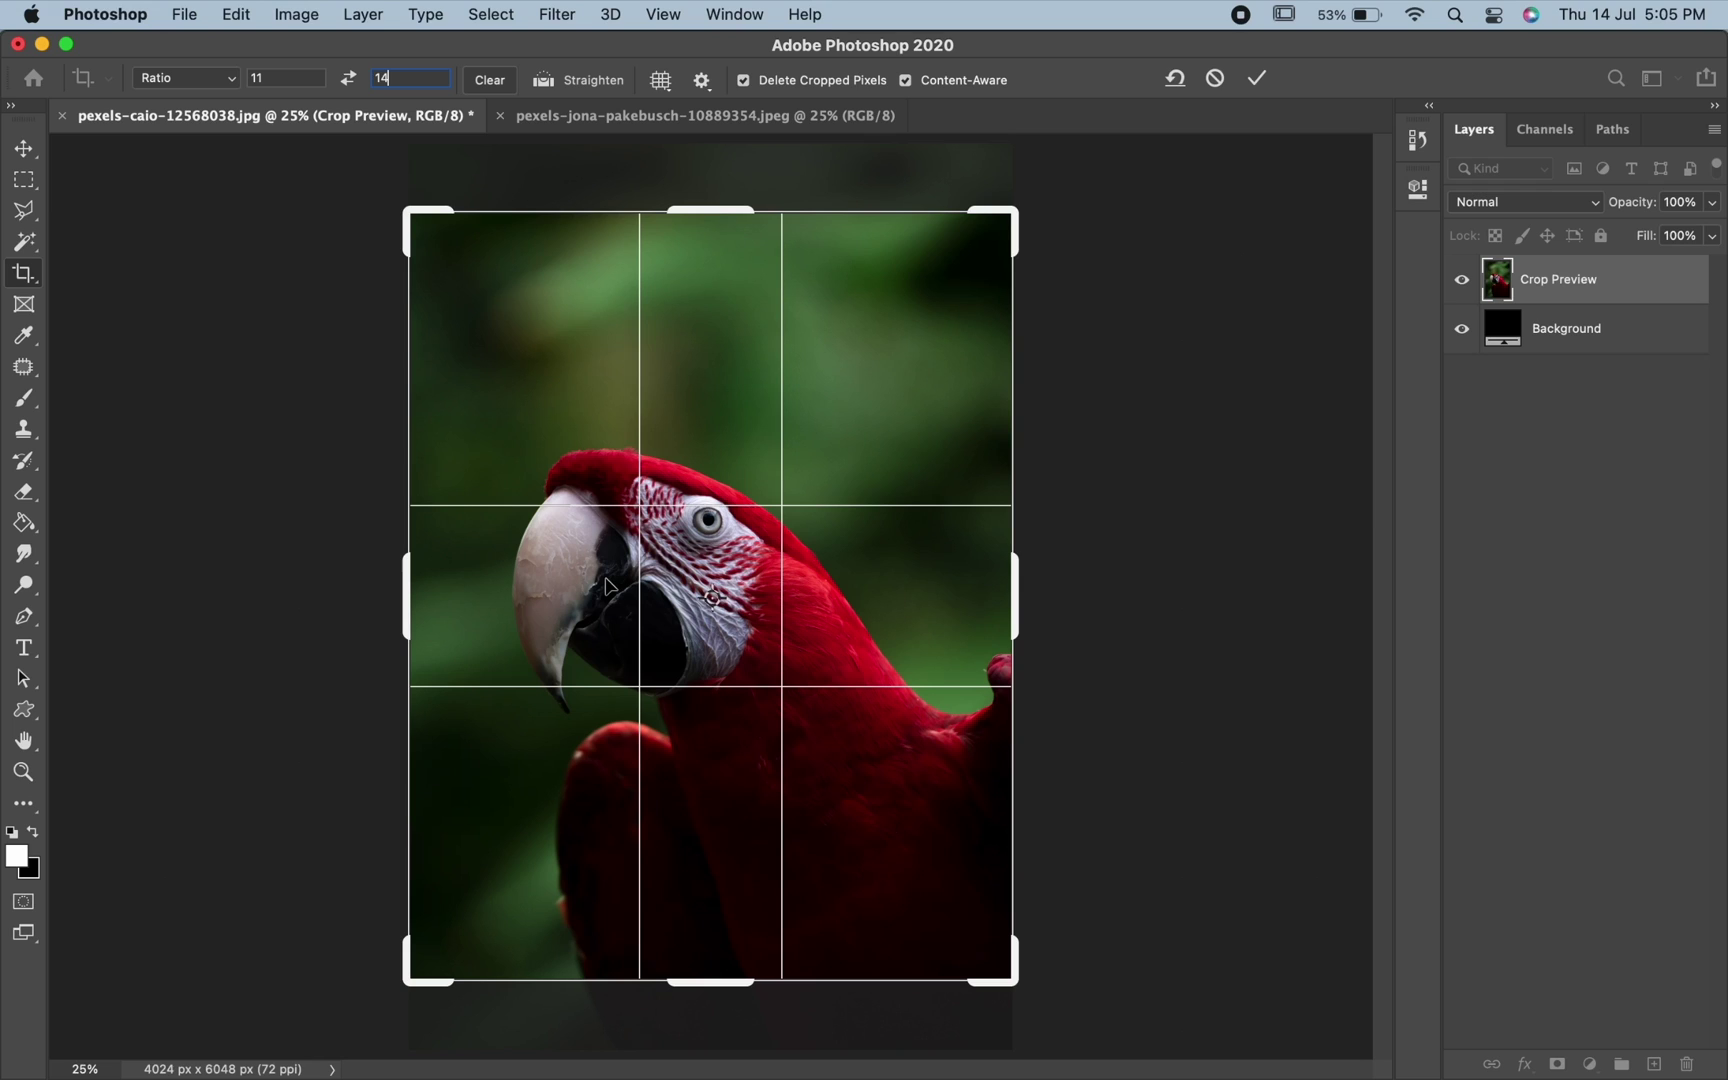
{"action": "left_click", "coordinate": [349, 78]}
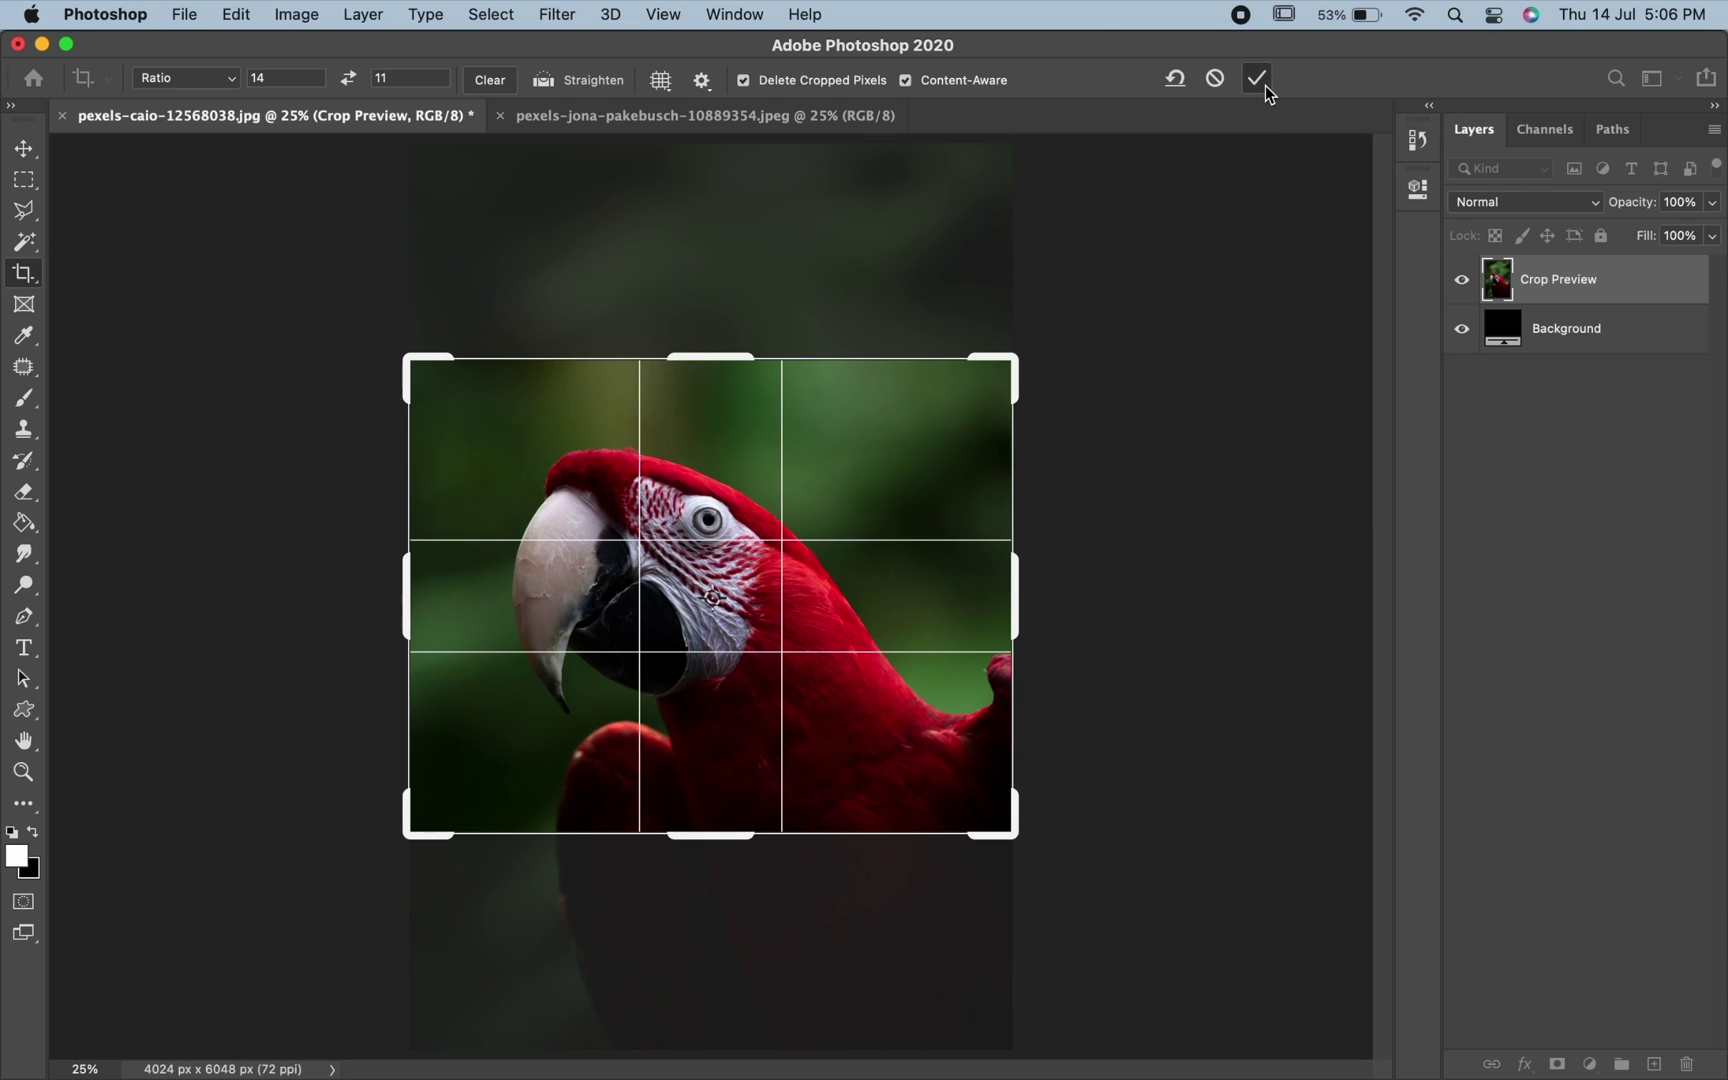
{"action": "left_click", "coordinate": [1265, 86]}
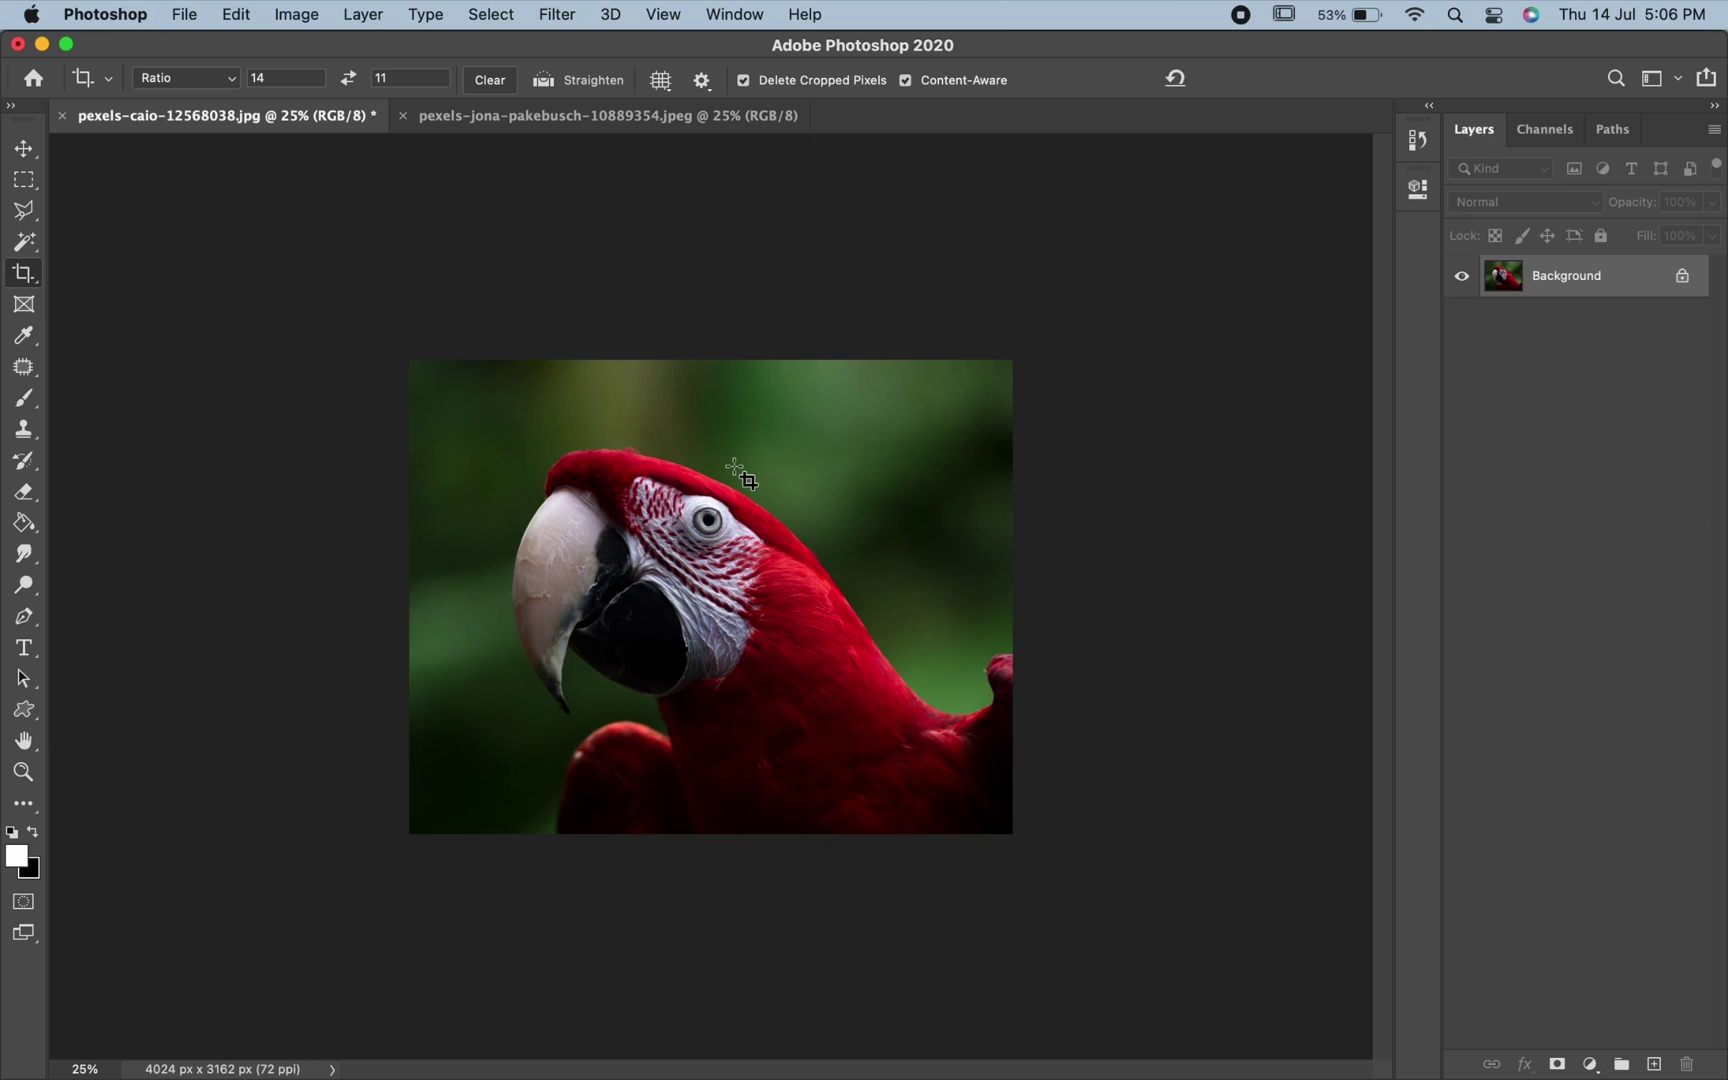
- Switch to the church photo and cycle through the crop guide overlays with O
{"action": "left_click", "coordinate": [589, 117]}
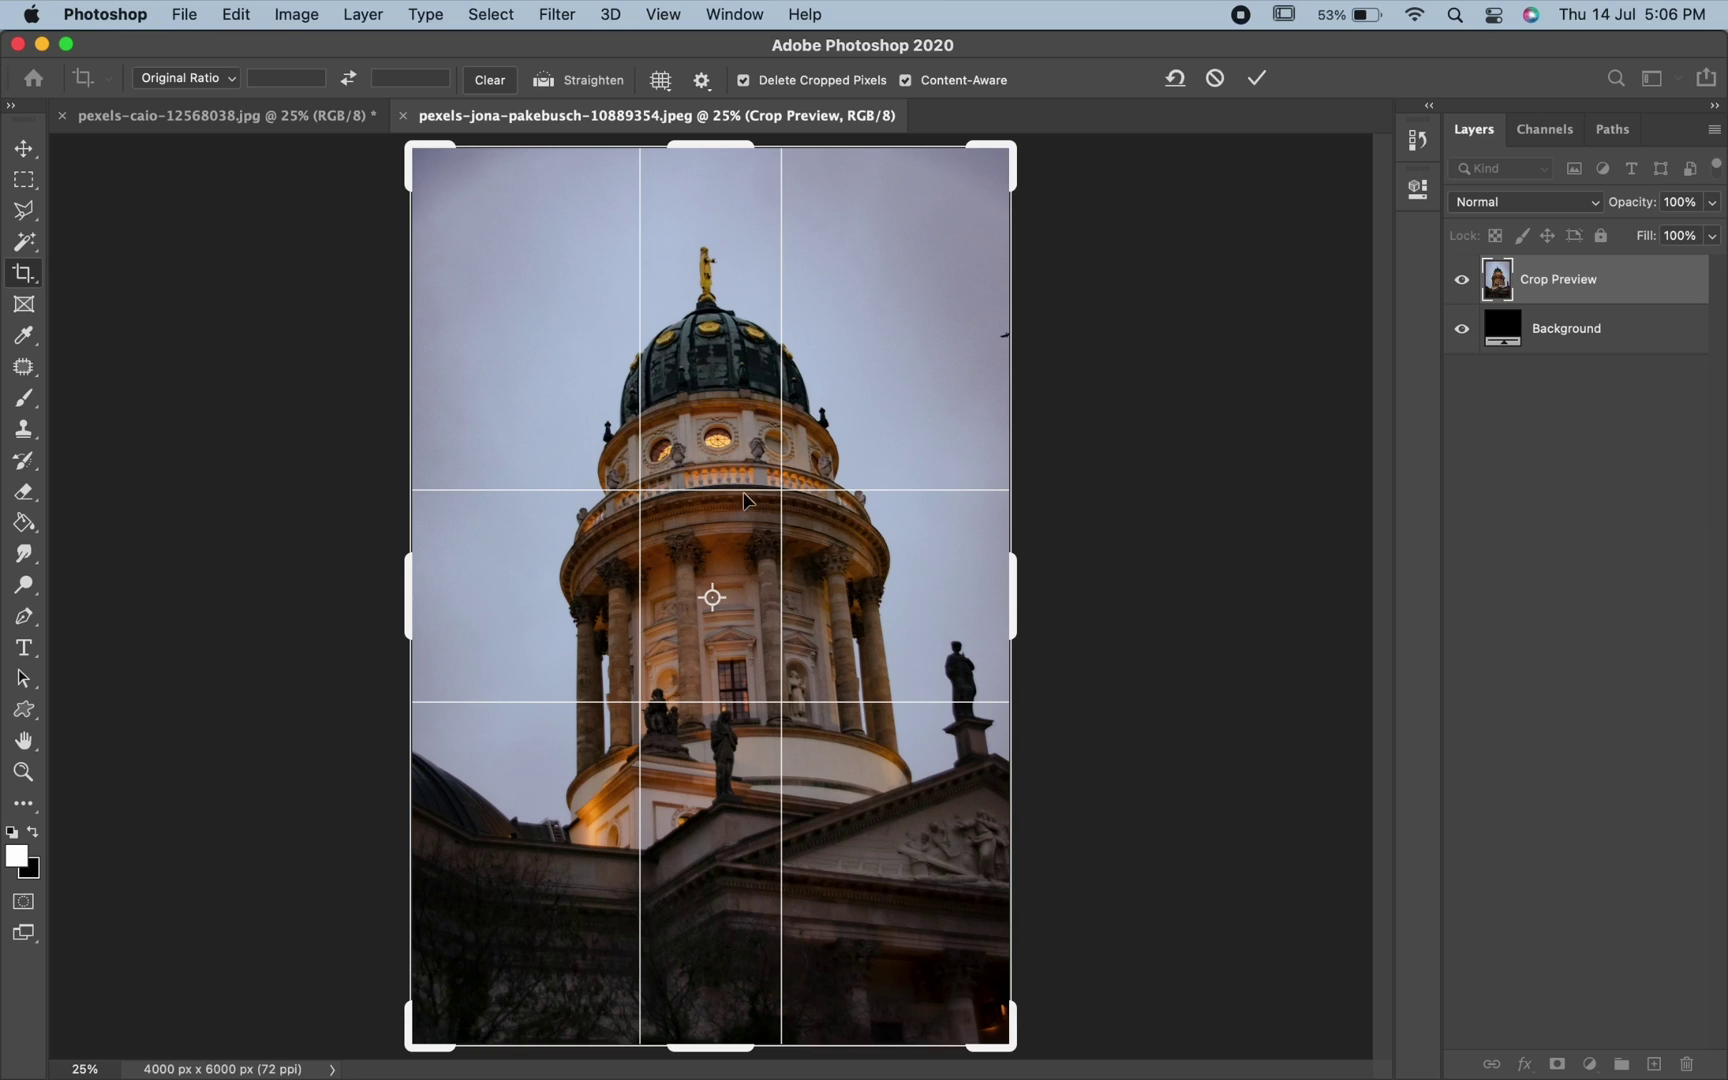
{"action": "mouse_move", "coordinate": [728, 447]}
{"action": "left_mouse_down"}
{"action": "mouse_move", "coordinate": [755, 440]}
{"action": "mouse_move", "coordinate": [703, 448]}
{"action": "mouse_move", "coordinate": [723, 453]}
{"action": "left_mouse_up"}
{"action": "left_click", "coordinate": [660, 80]}
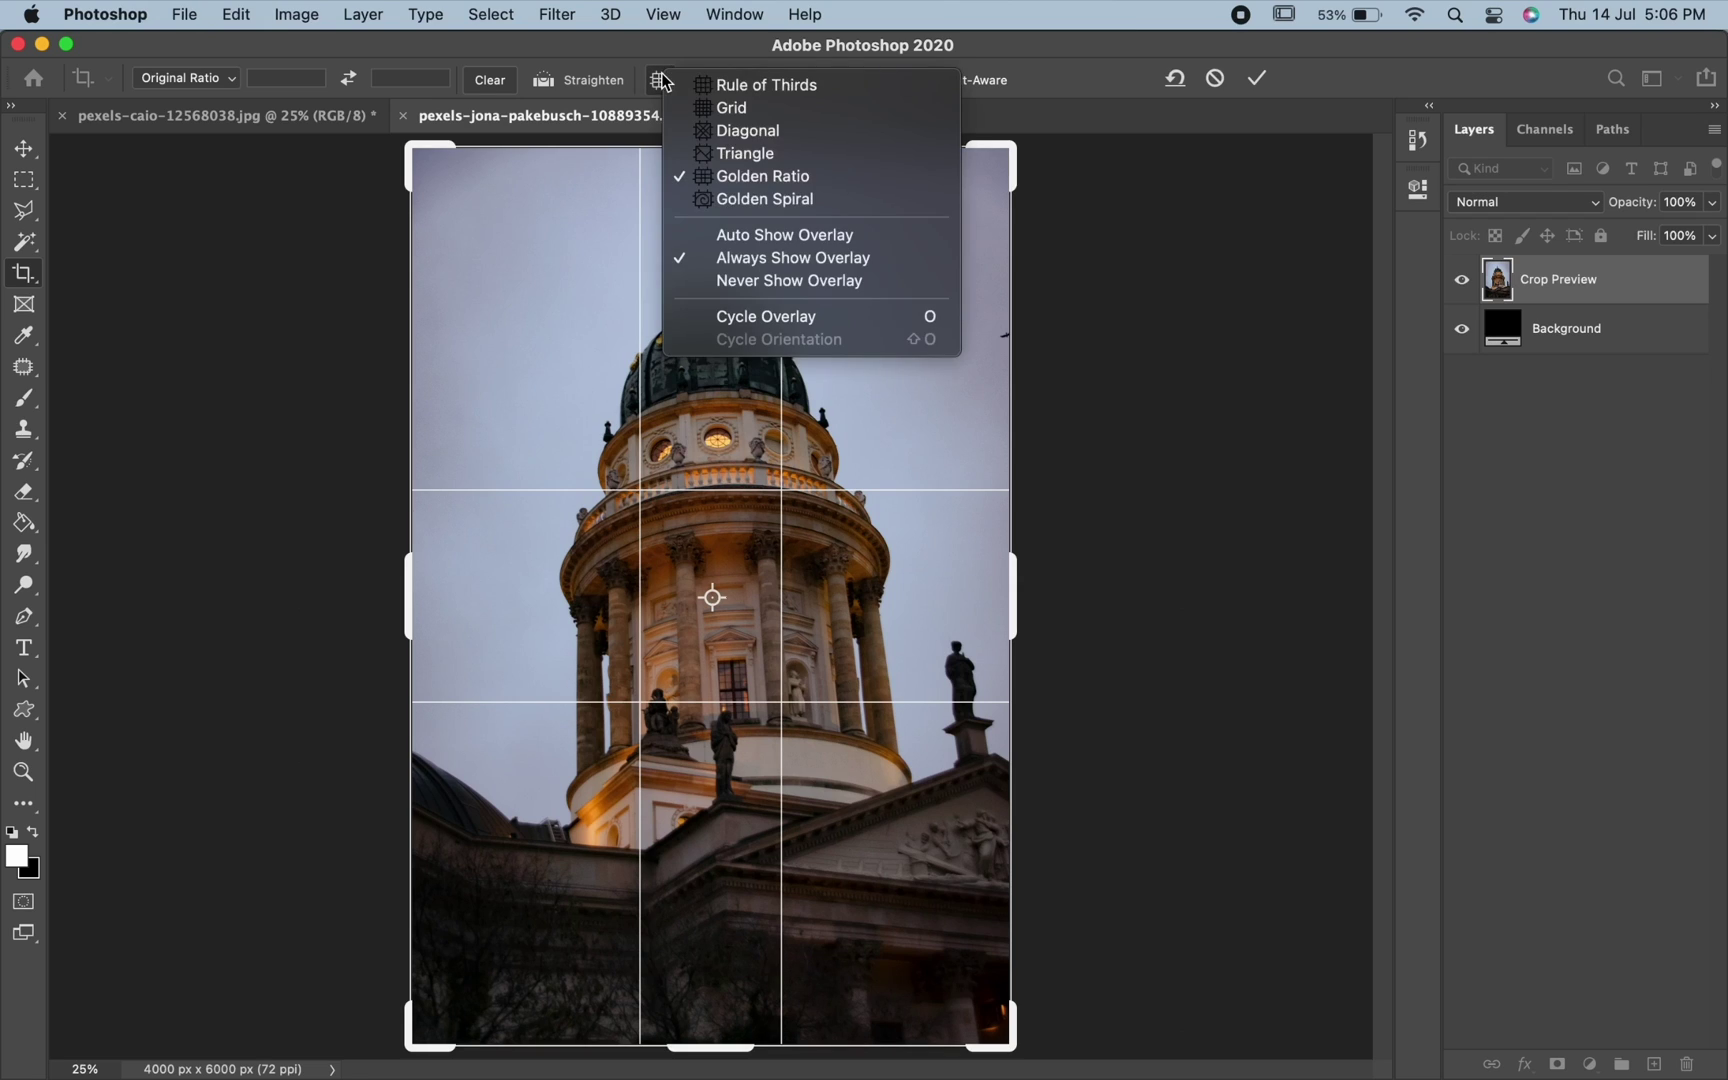
{"action": "left_click", "coordinate": [745, 236]}
{"action": "key", "text": "o"}
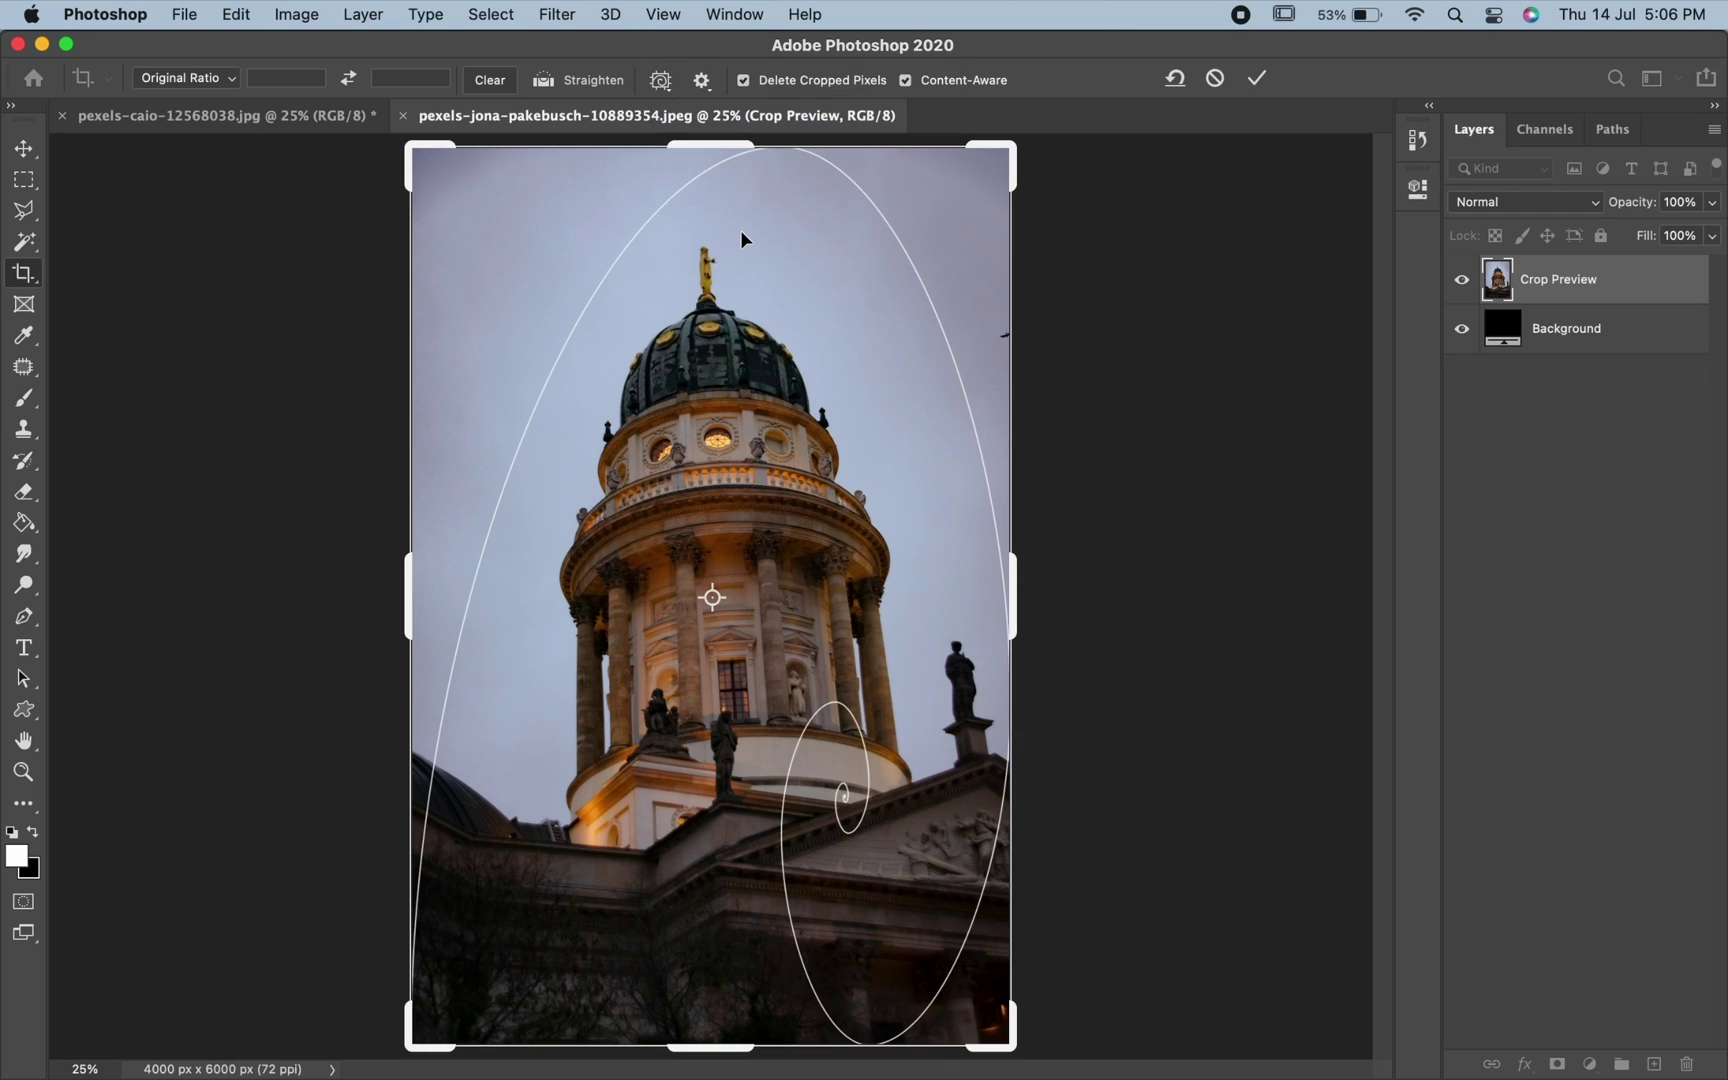
{"action": "key", "text": "o"}
{"action": "key", "text": "o"}
{"action": "key", "text": "o"}
{"action": "key", "text": "o"}
{"action": "key", "text": "o"}
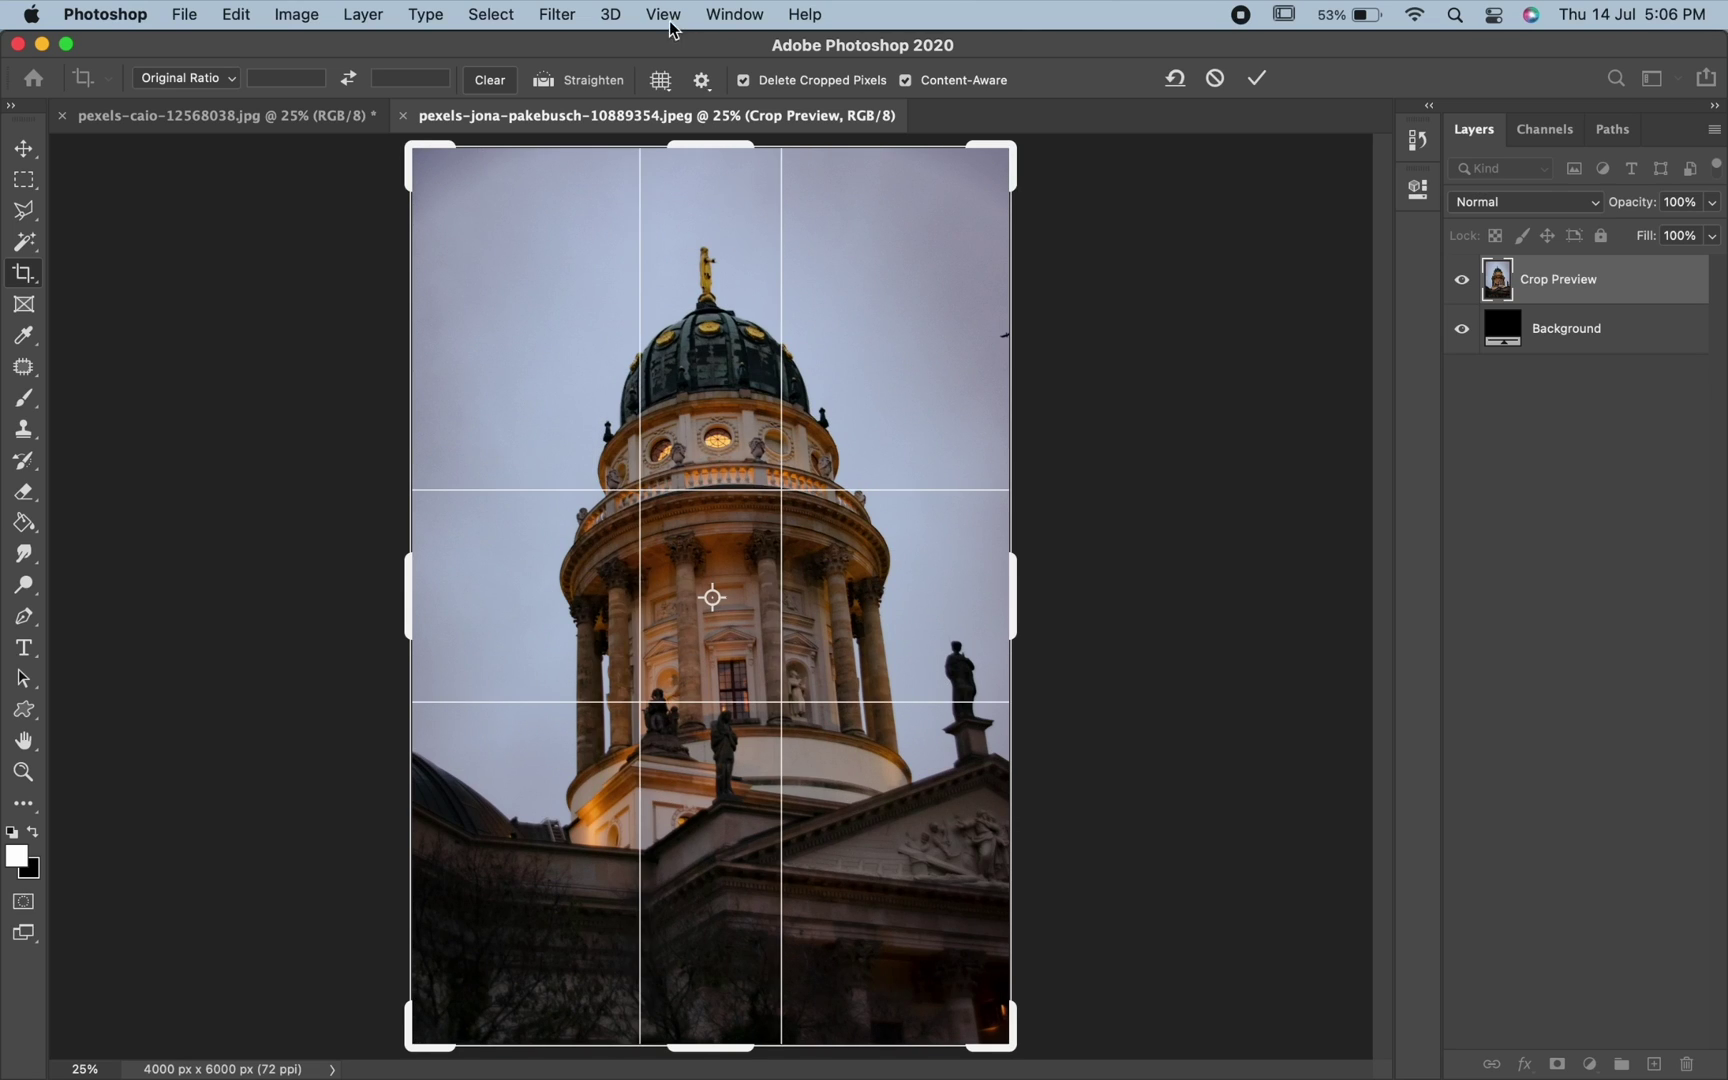
{"action": "left_click", "coordinate": [1255, 80]}
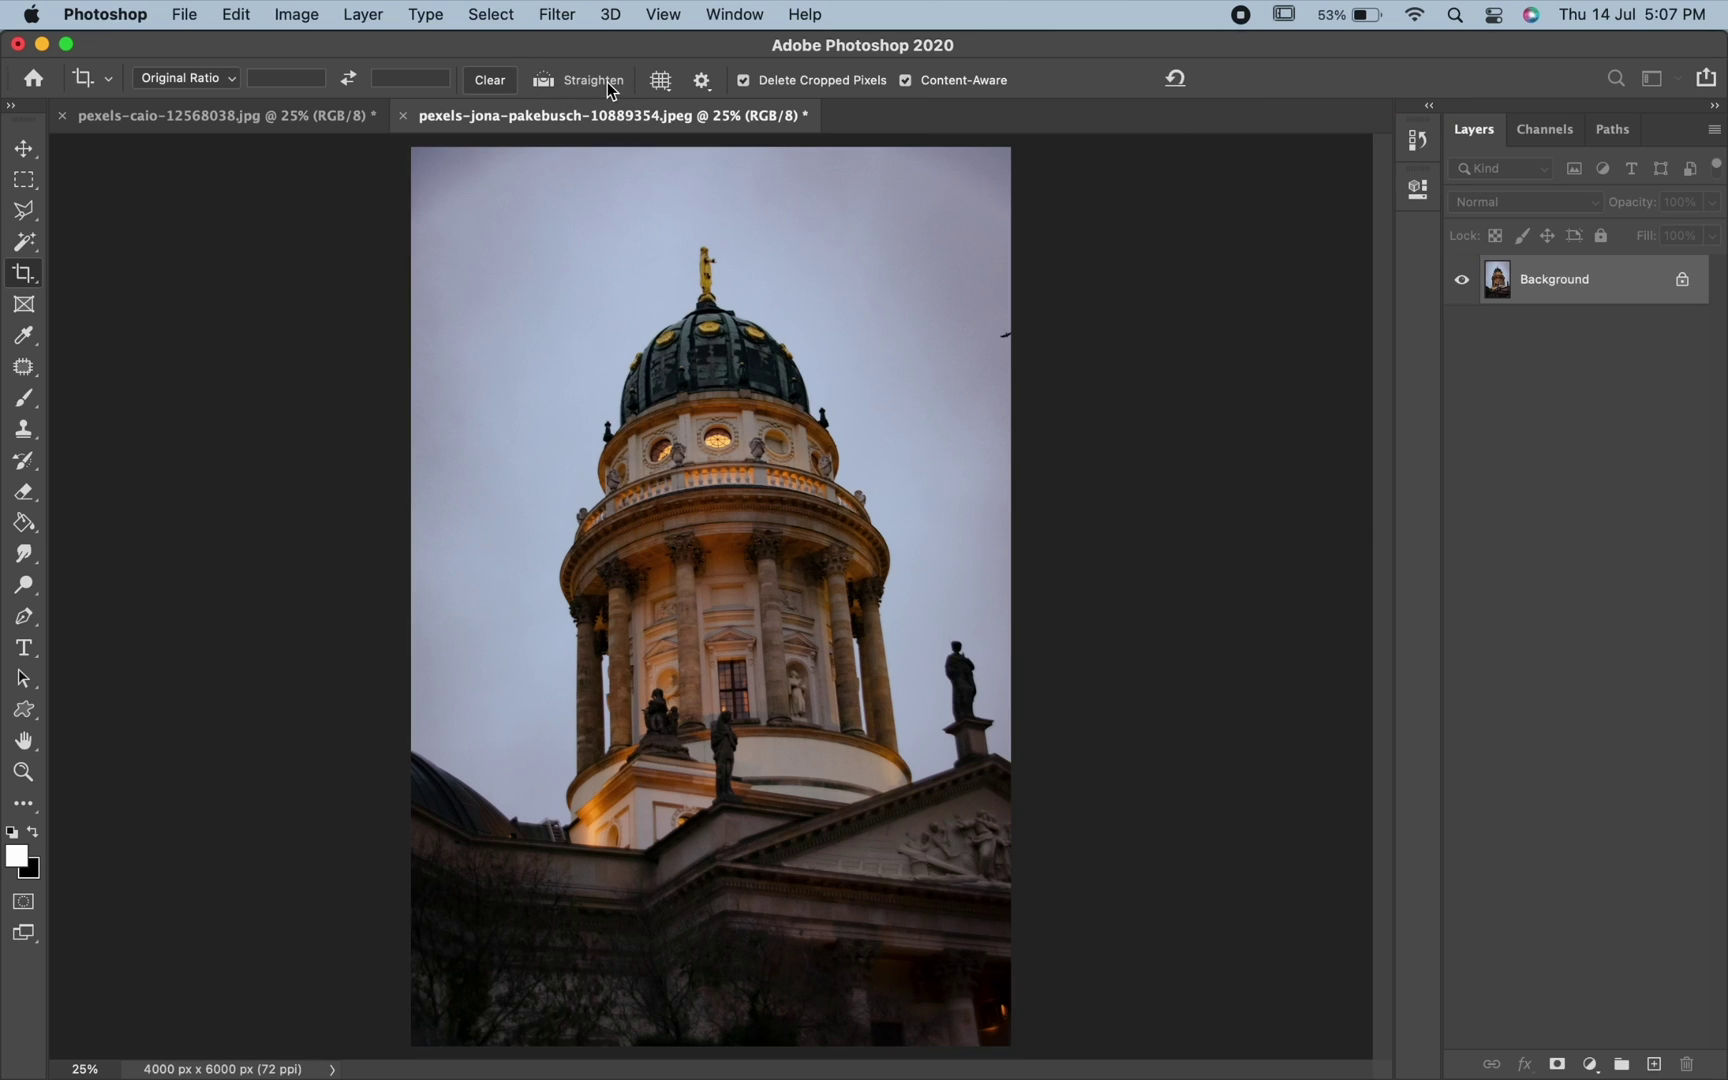
{"action": "left_click", "coordinate": [29, 286]}
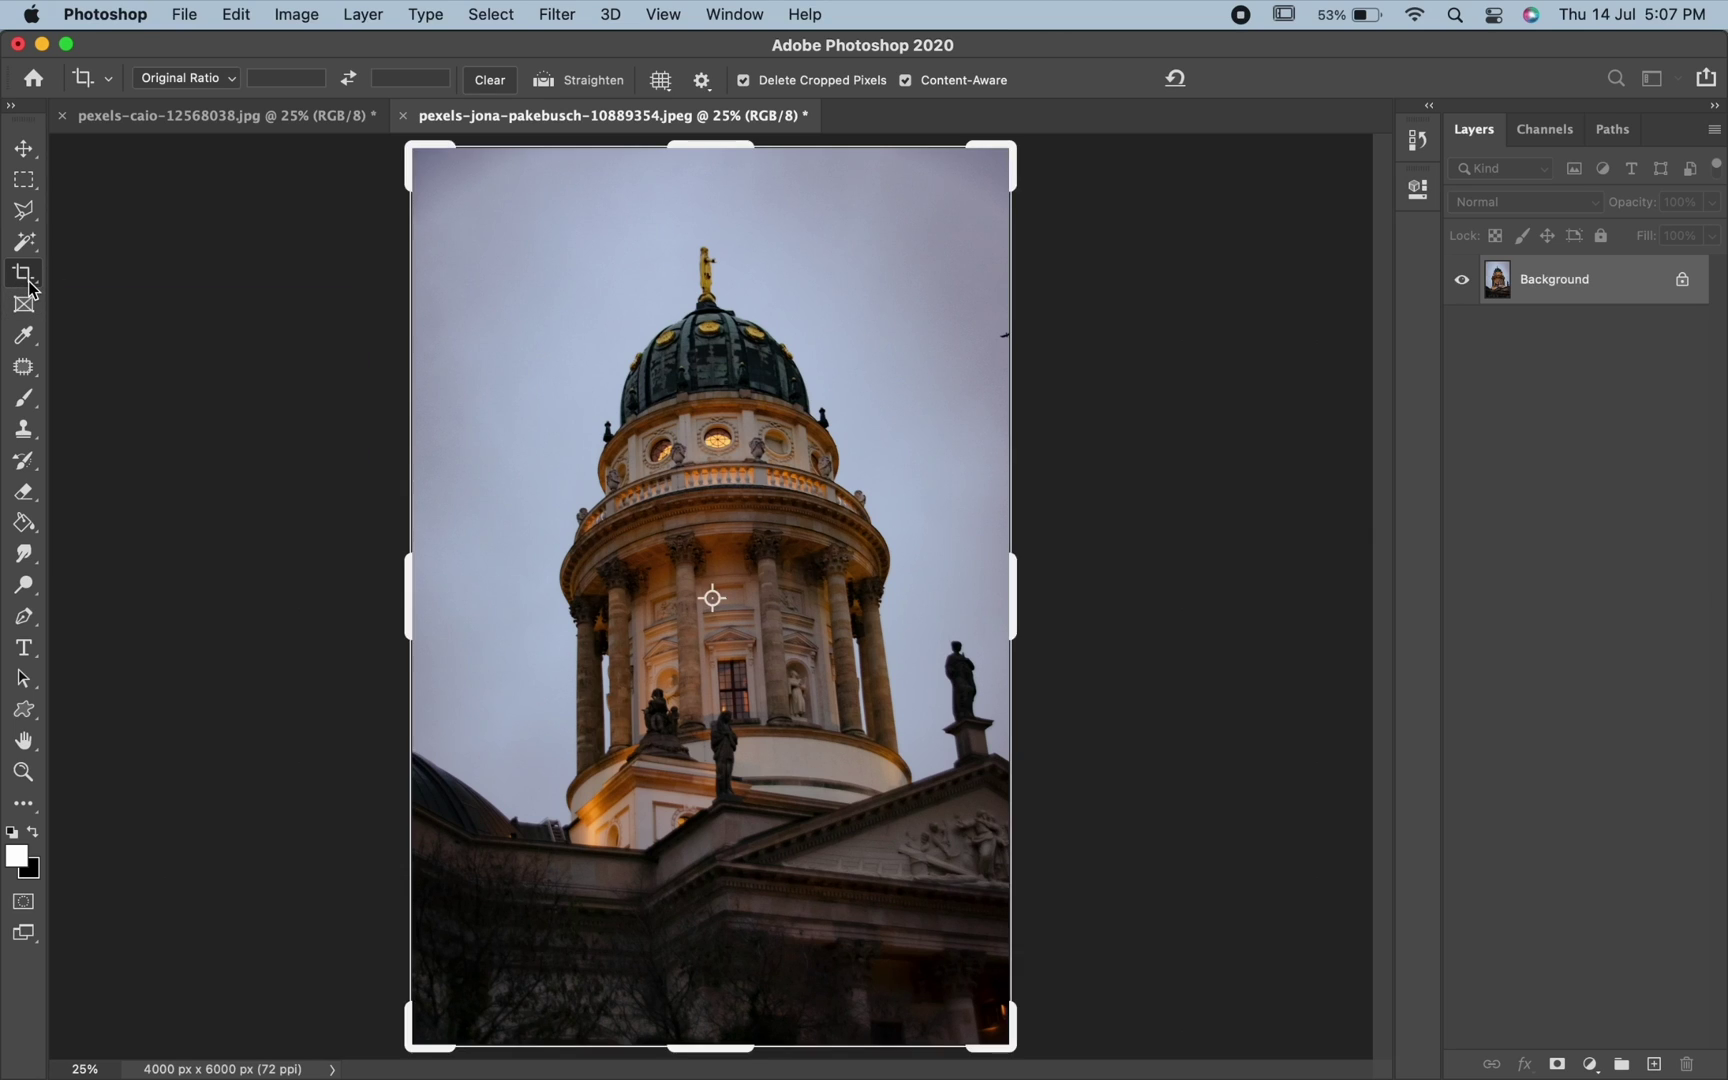
{"action": "left_click", "coordinate": [545, 82]}
{"action": "left_click_drag", "start_coordinate": [698, 214], "coordinate": [698, 216]}
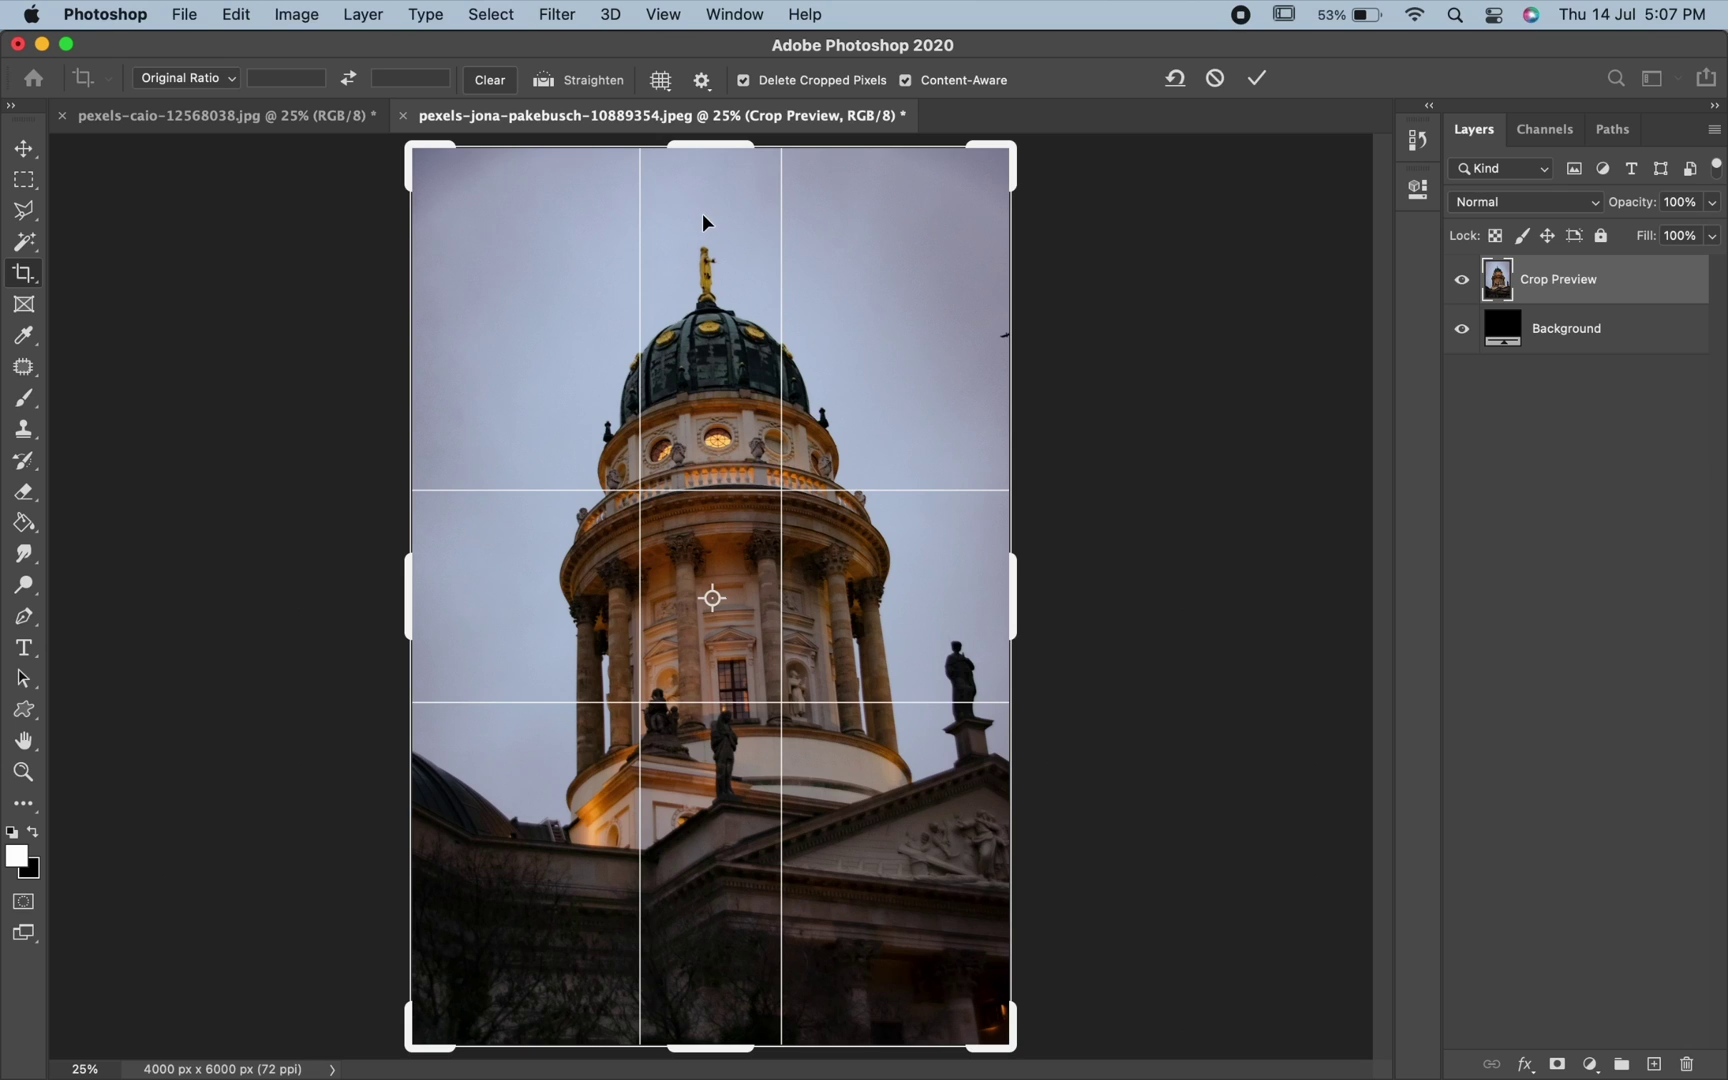
{"action": "left_click", "coordinate": [545, 80]}
{"action": "left_click_drag", "start_coordinate": [697, 227], "coordinate": [743, 933]}
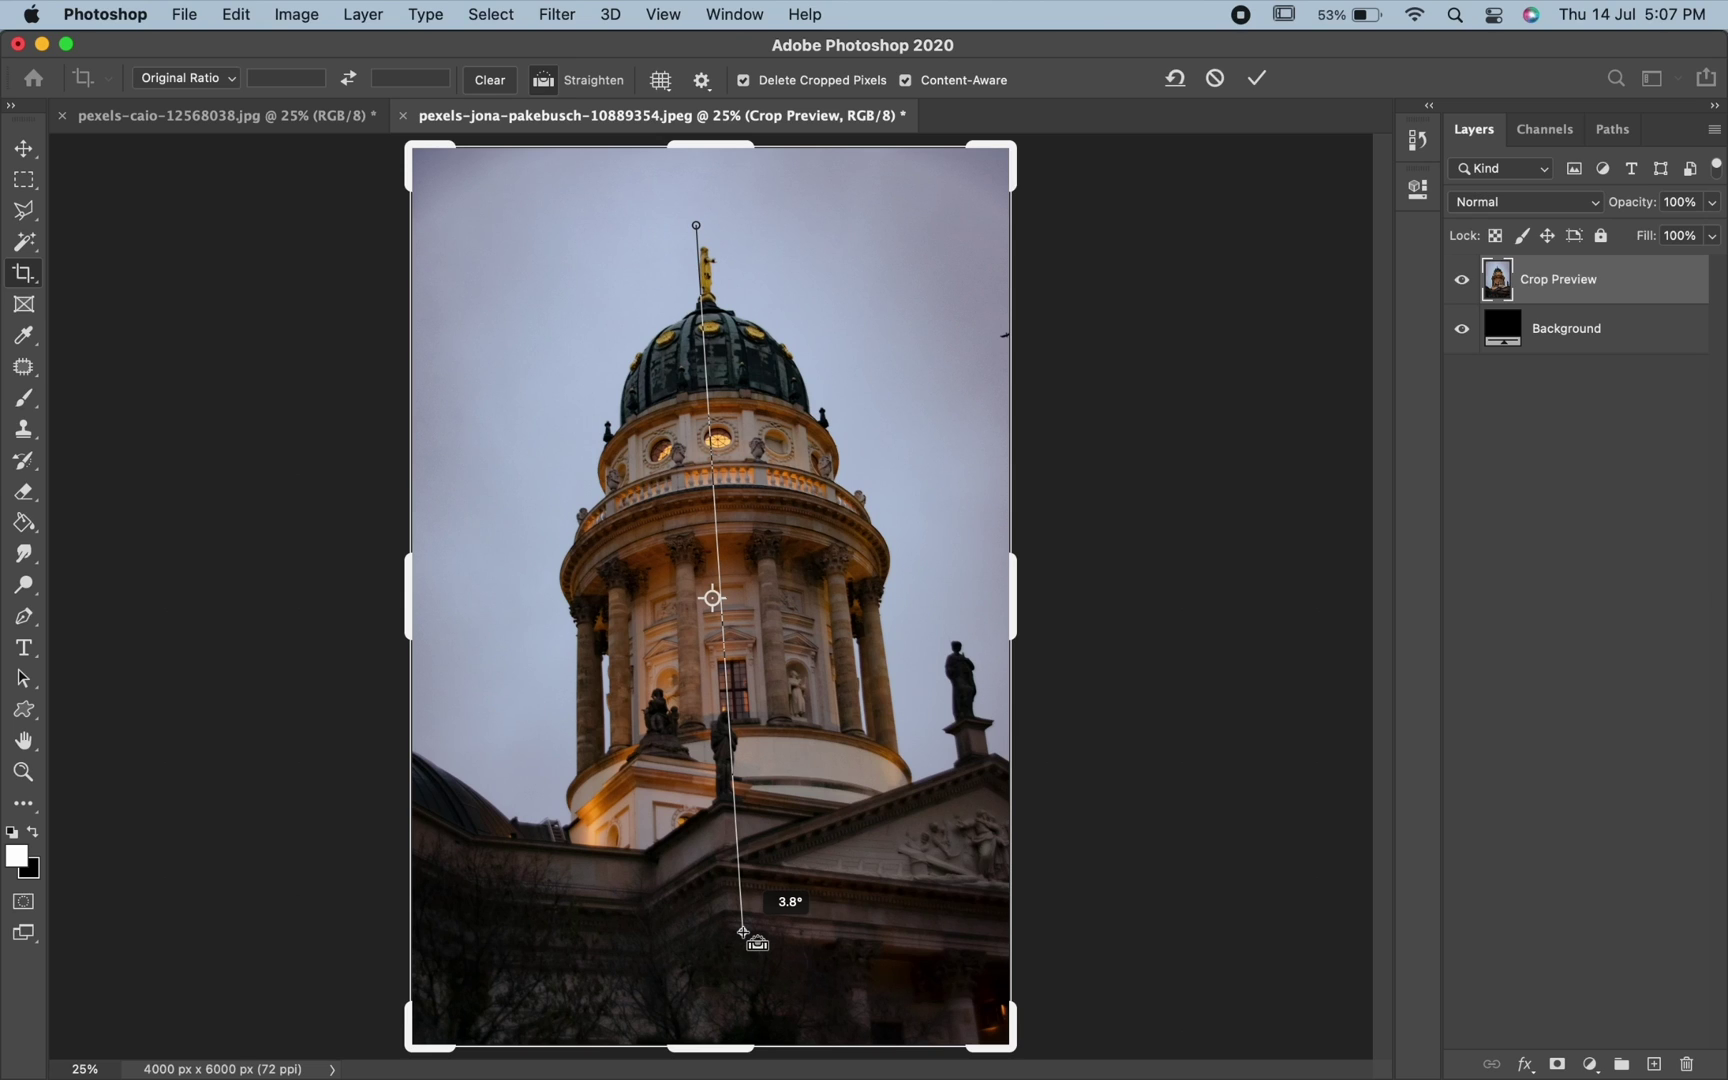
{"action": "left_click_drag", "start_coordinate": [743, 933], "coordinate": [743, 934]}
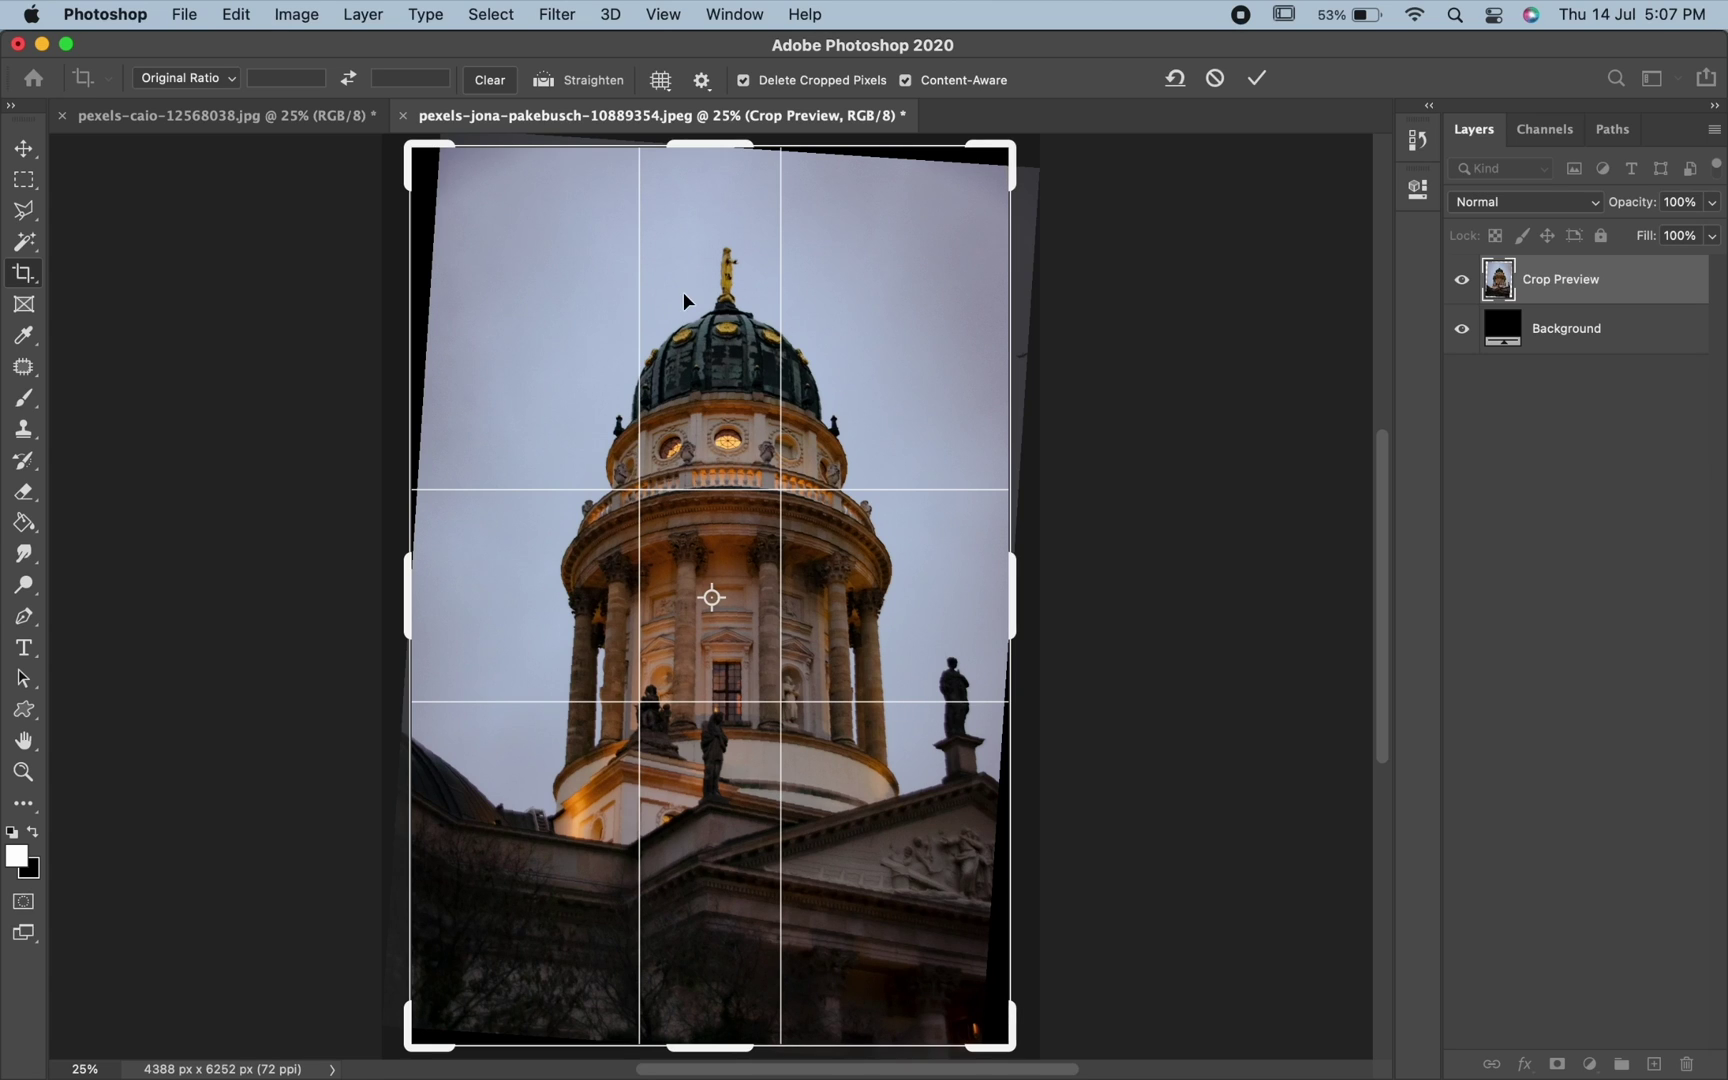
{"action": "left_click_drag", "start_coordinate": [450, 152], "coordinate": [474, 145]}
{"action": "left_click_drag", "start_coordinate": [1000, 1025], "coordinate": [992, 1008]}
{"action": "left_click", "coordinate": [1257, 78]}
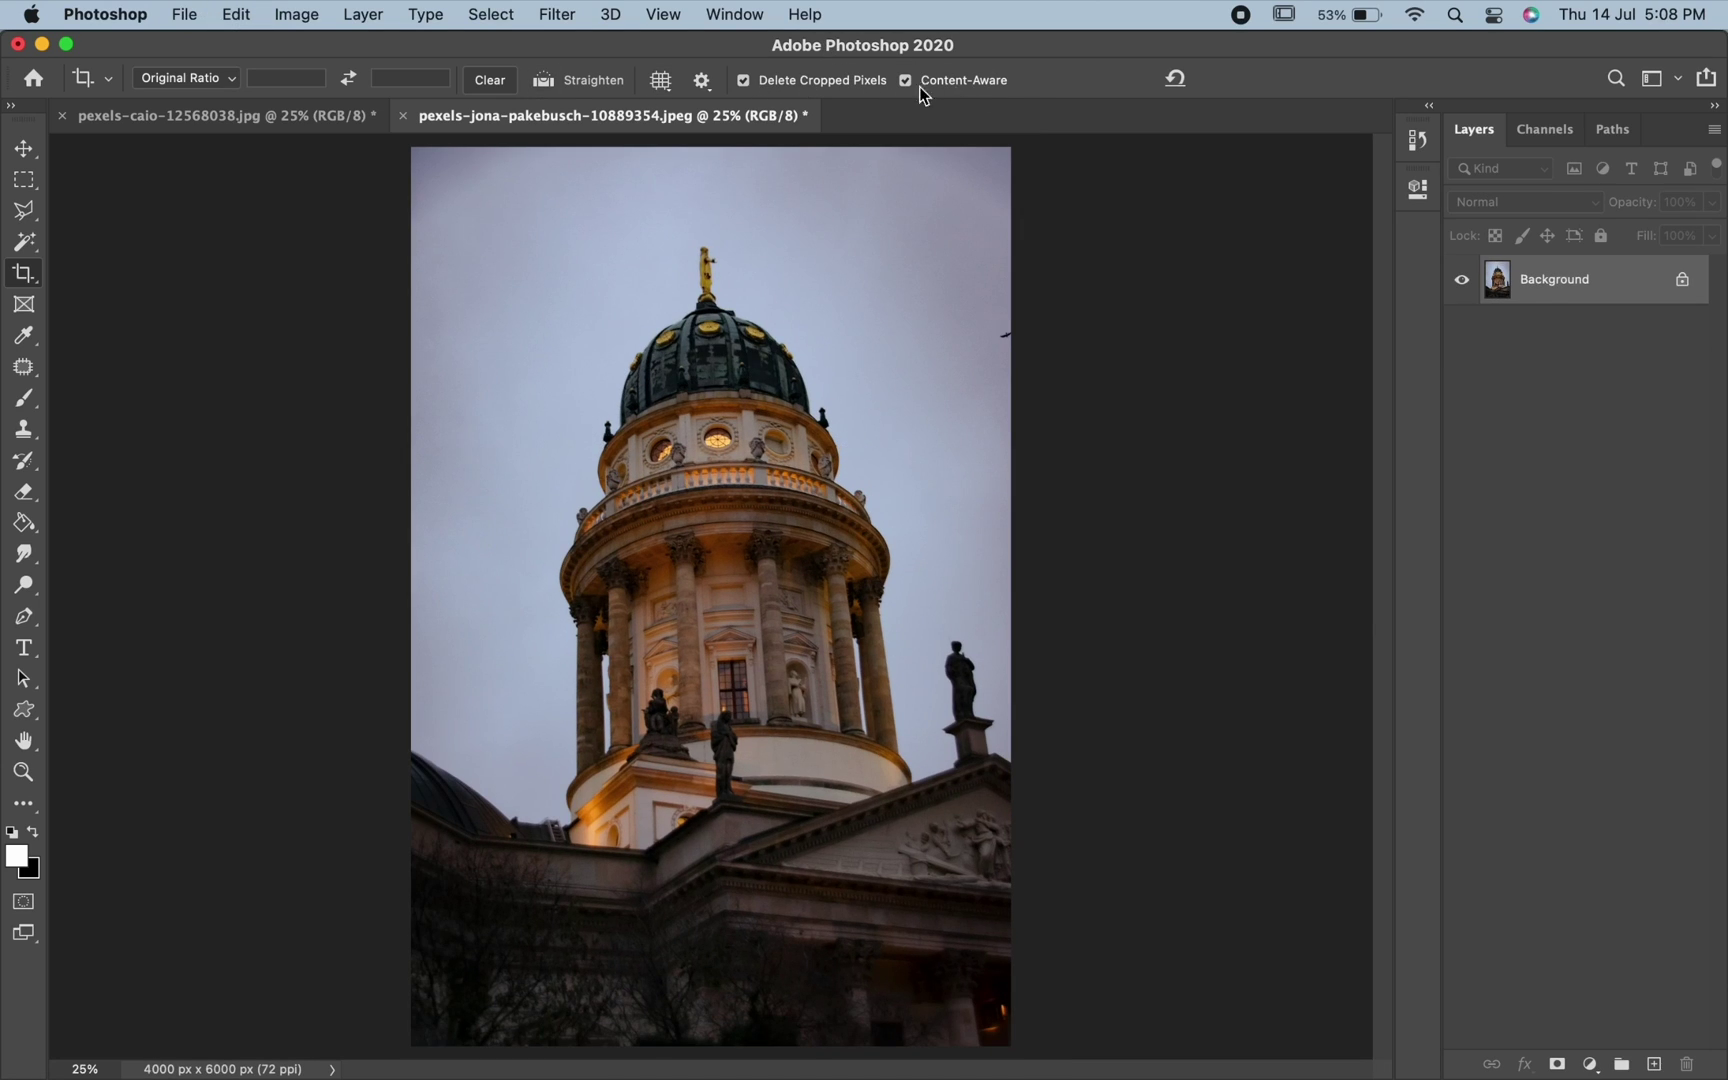
- Tighten the church crop from the top-right corner, undo it, and reapply the 3832 × 5749 px crop
{"action": "left_click", "coordinate": [24, 273]}
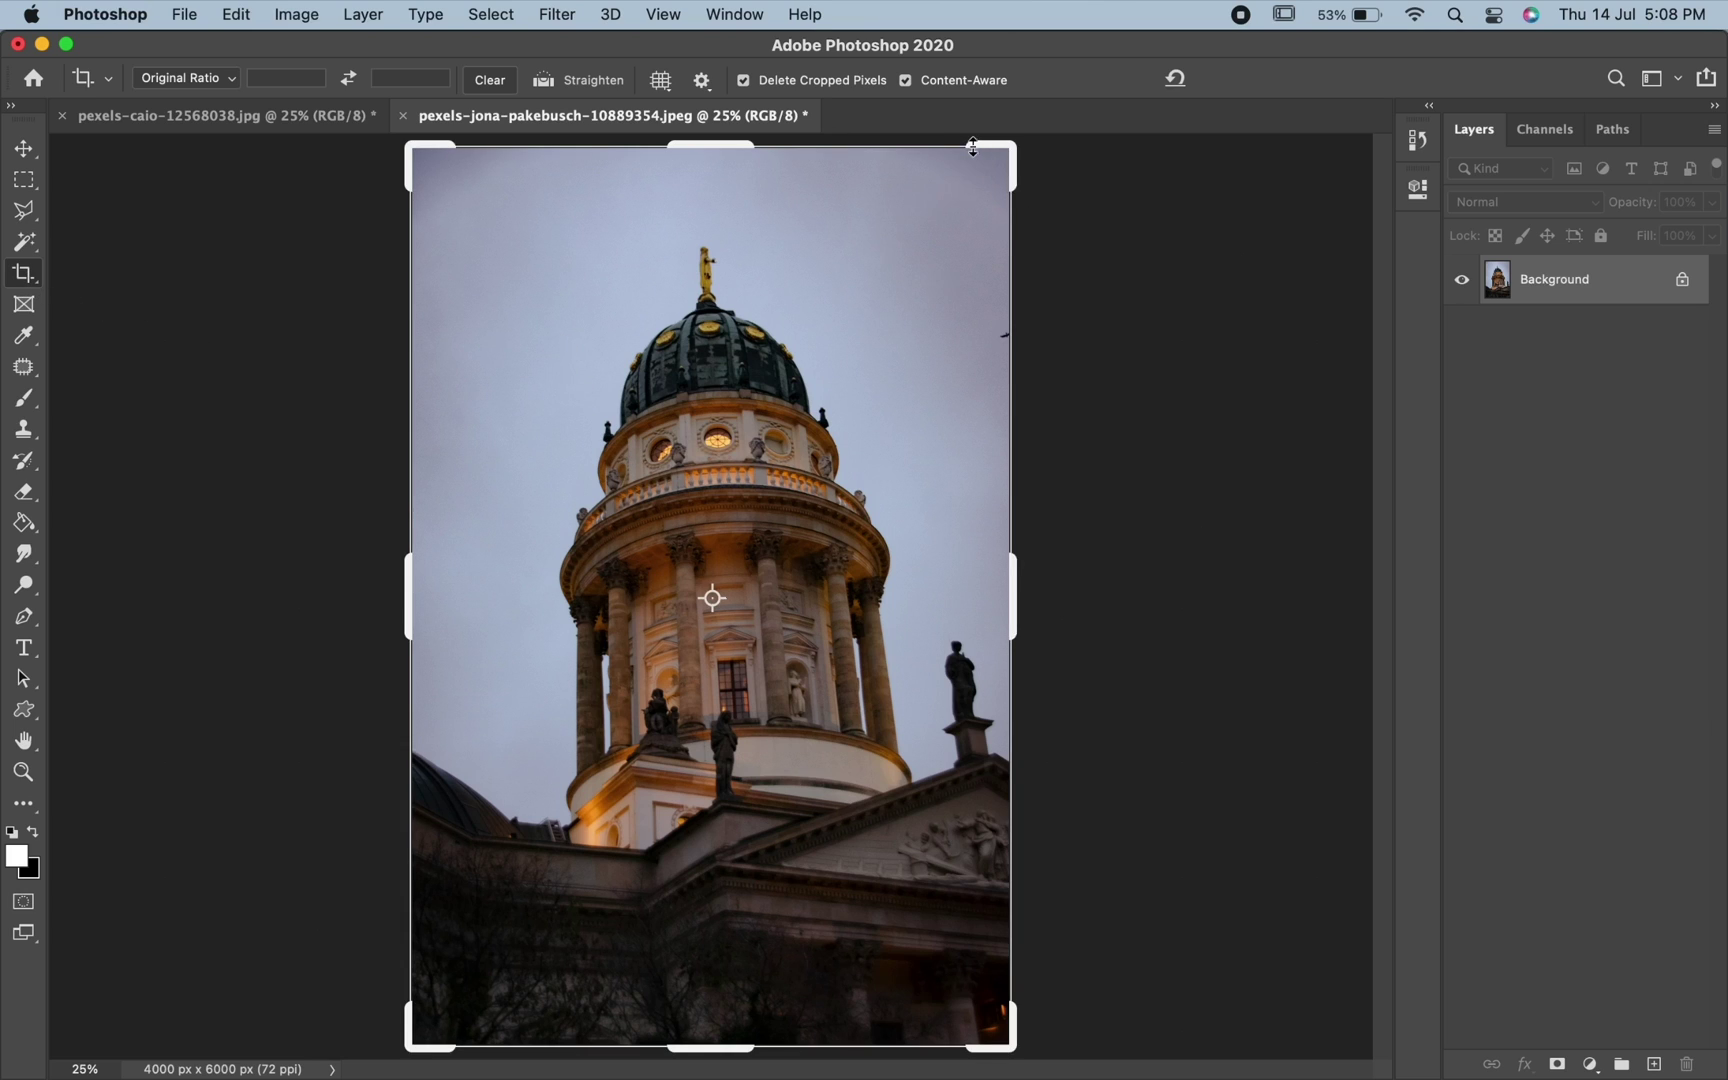
{"action": "left_click_drag", "start_coordinate": [1005, 146], "coordinate": [1000, 165]}
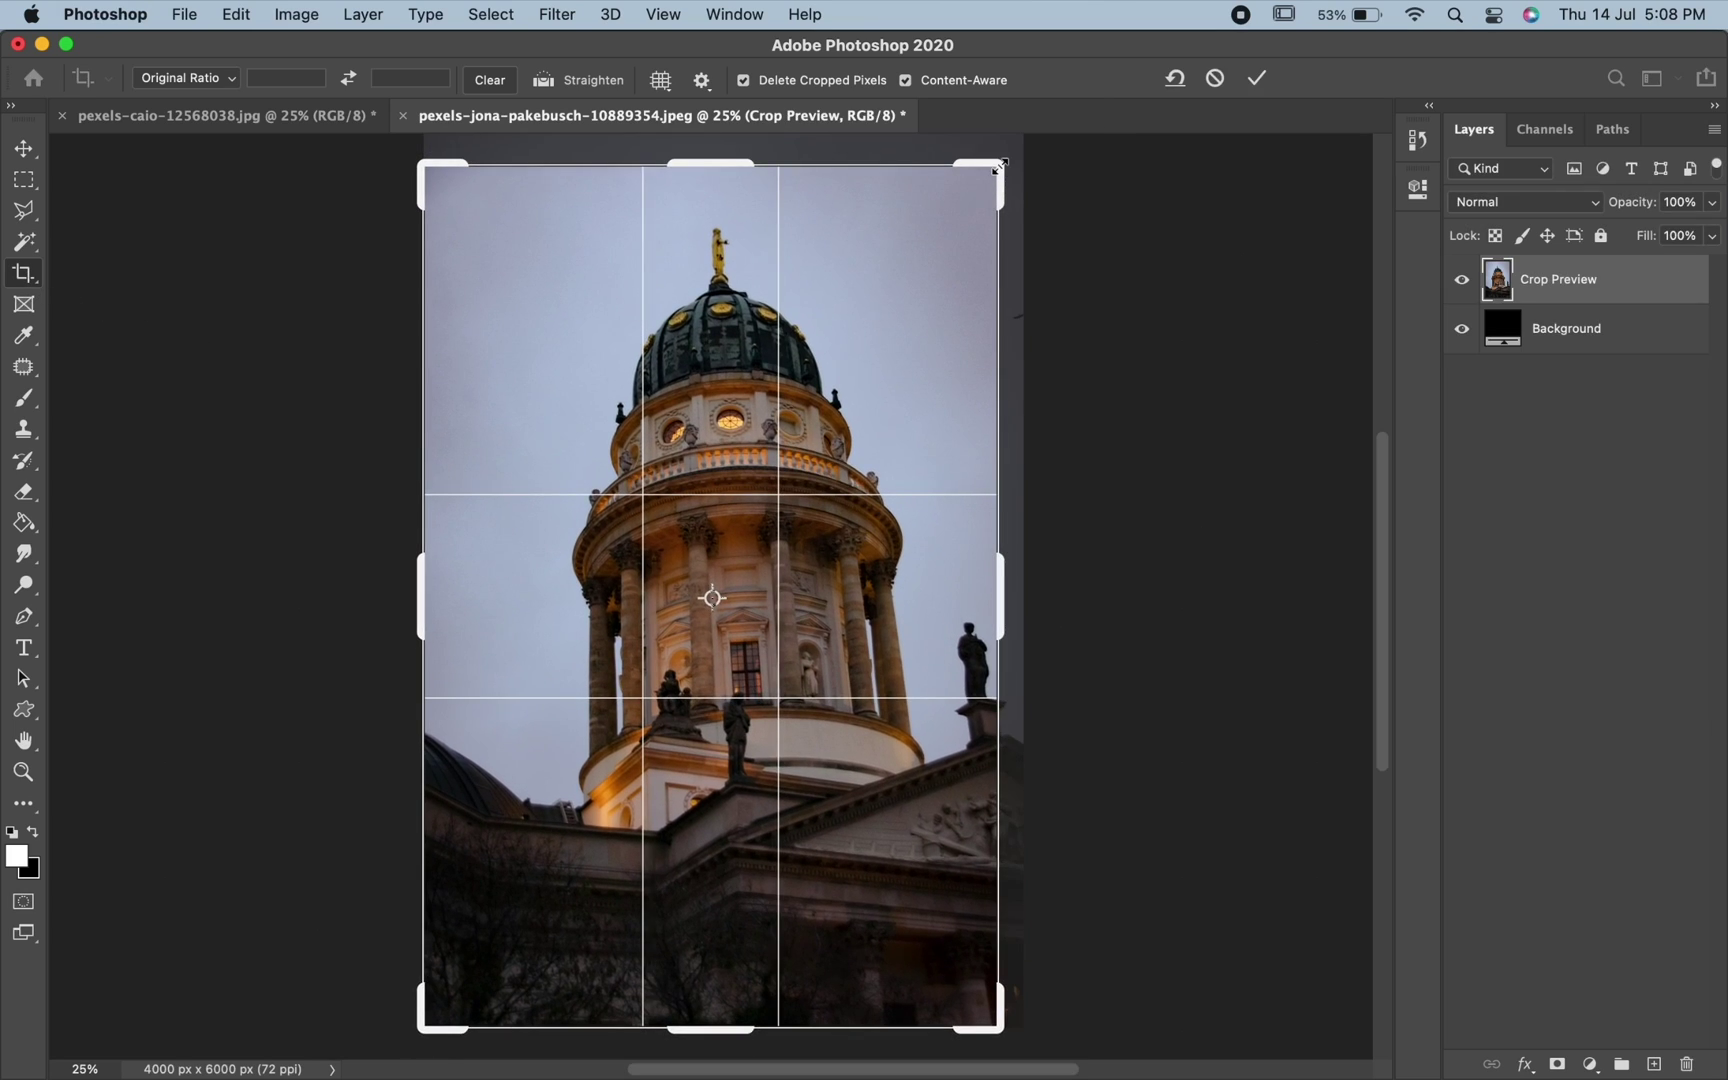
{"action": "scroll", "coordinate": [910, 234], "scroll_direction": "up", "scroll_amount": 2}
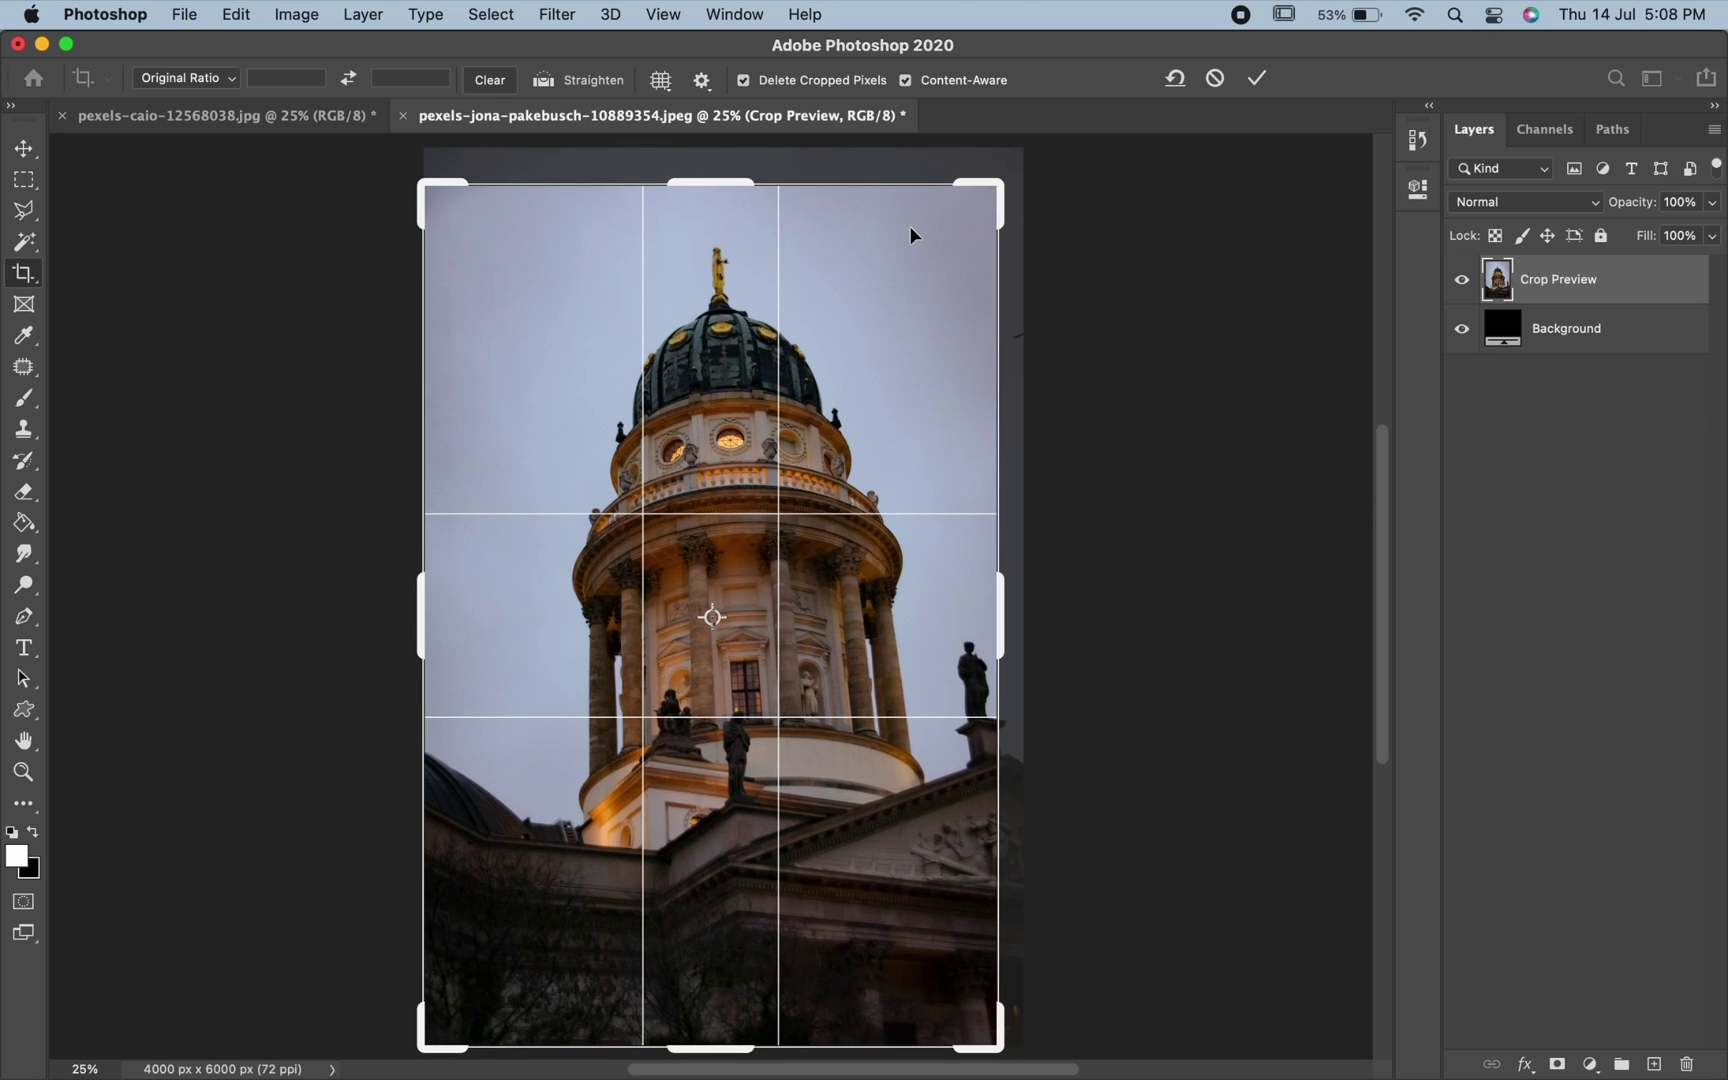
{"action": "left_click", "coordinate": [1258, 80]}
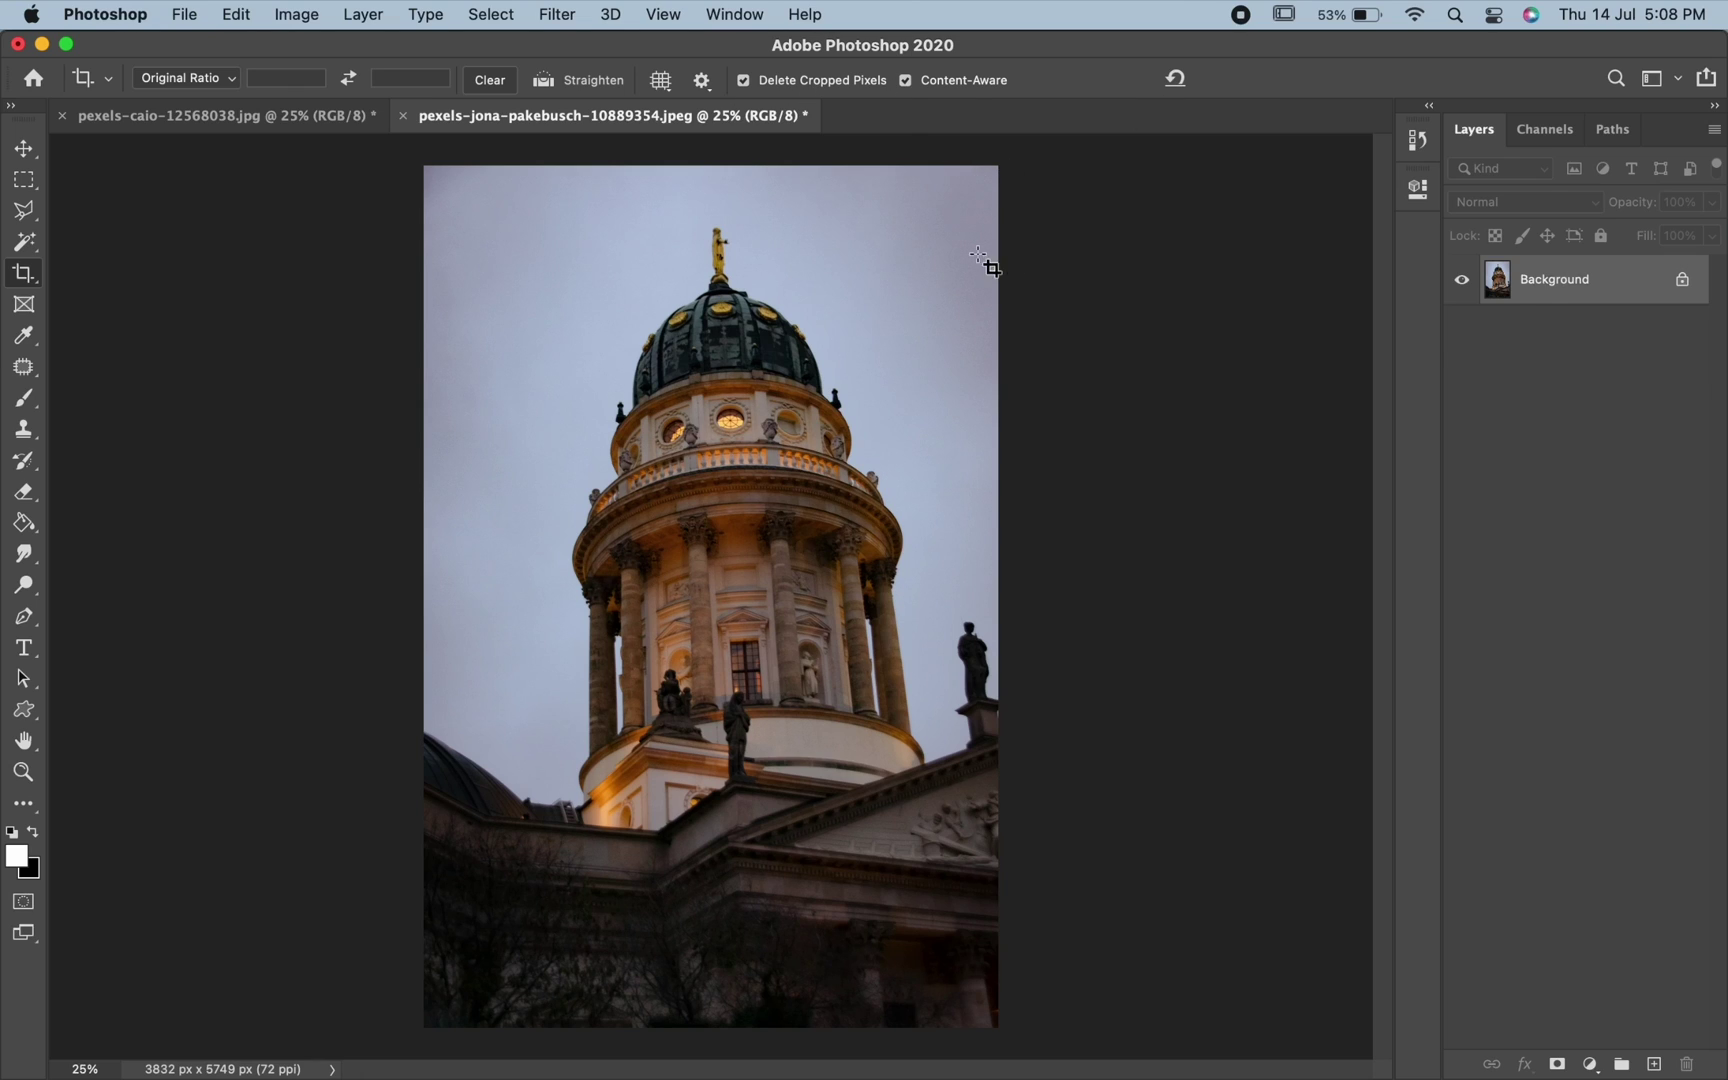
{"action": "key", "text": "super+z"}
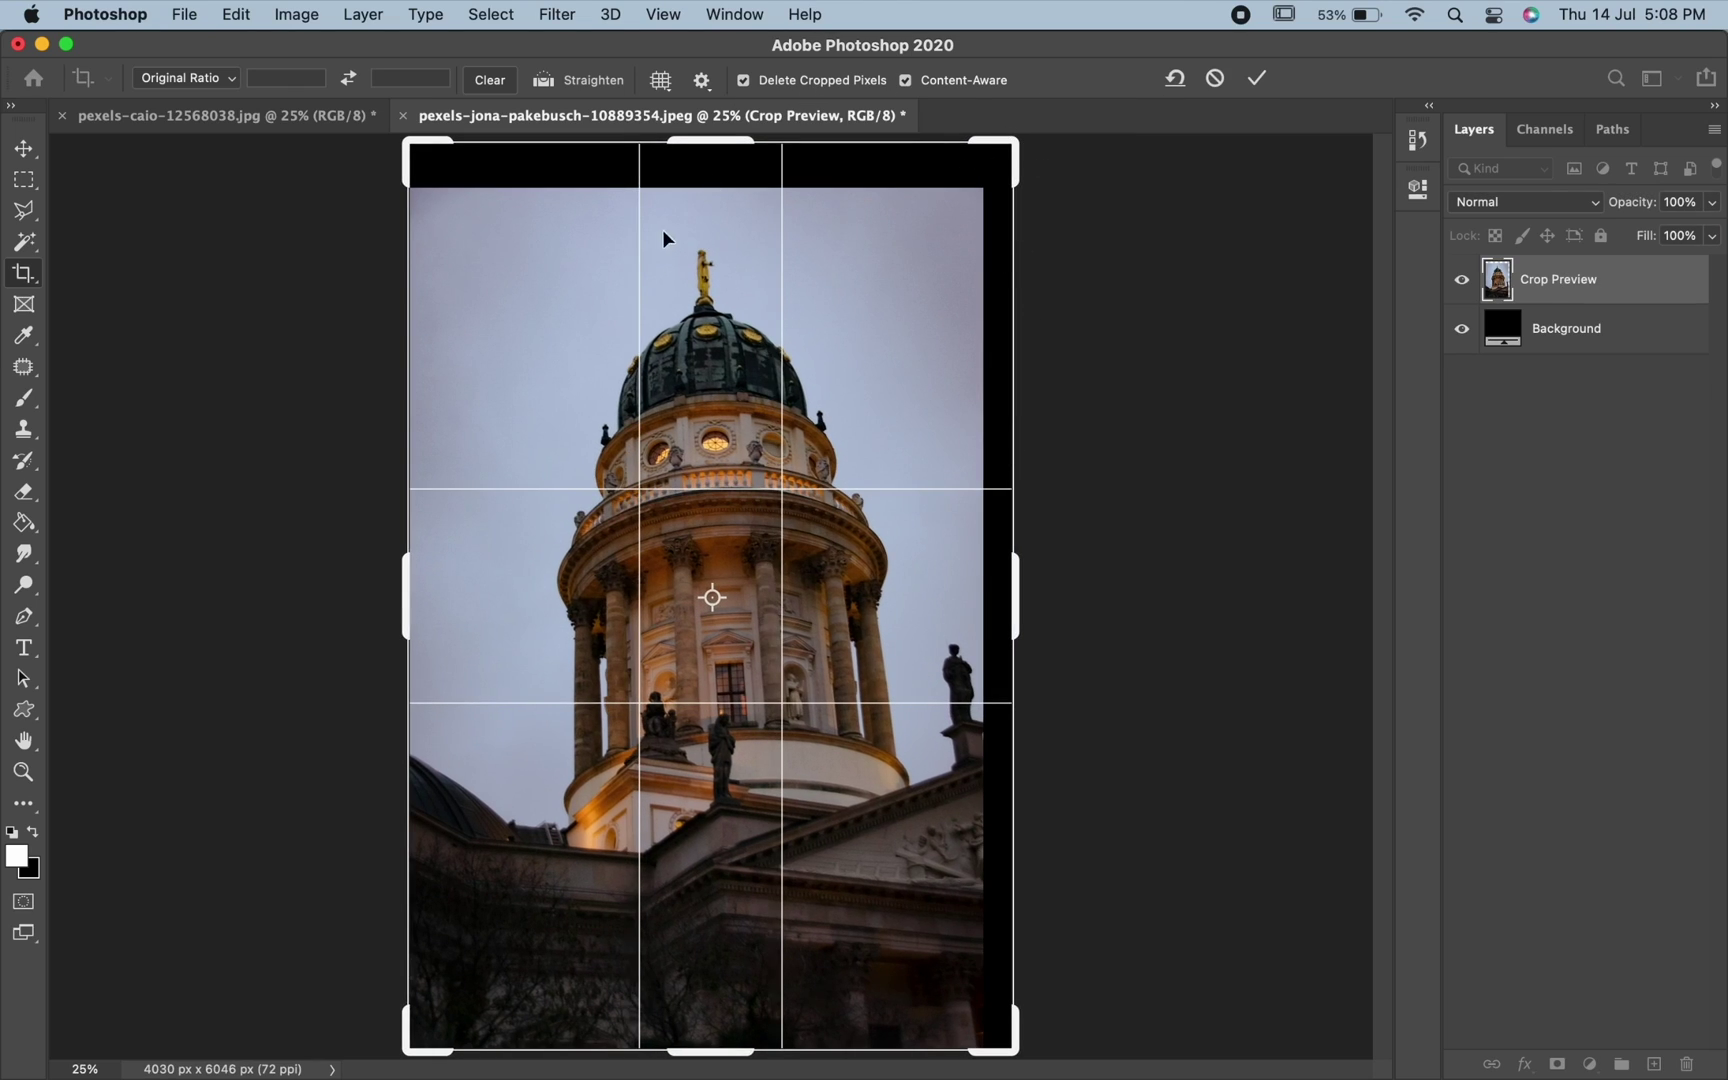
{"action": "key", "text": "super+z"}
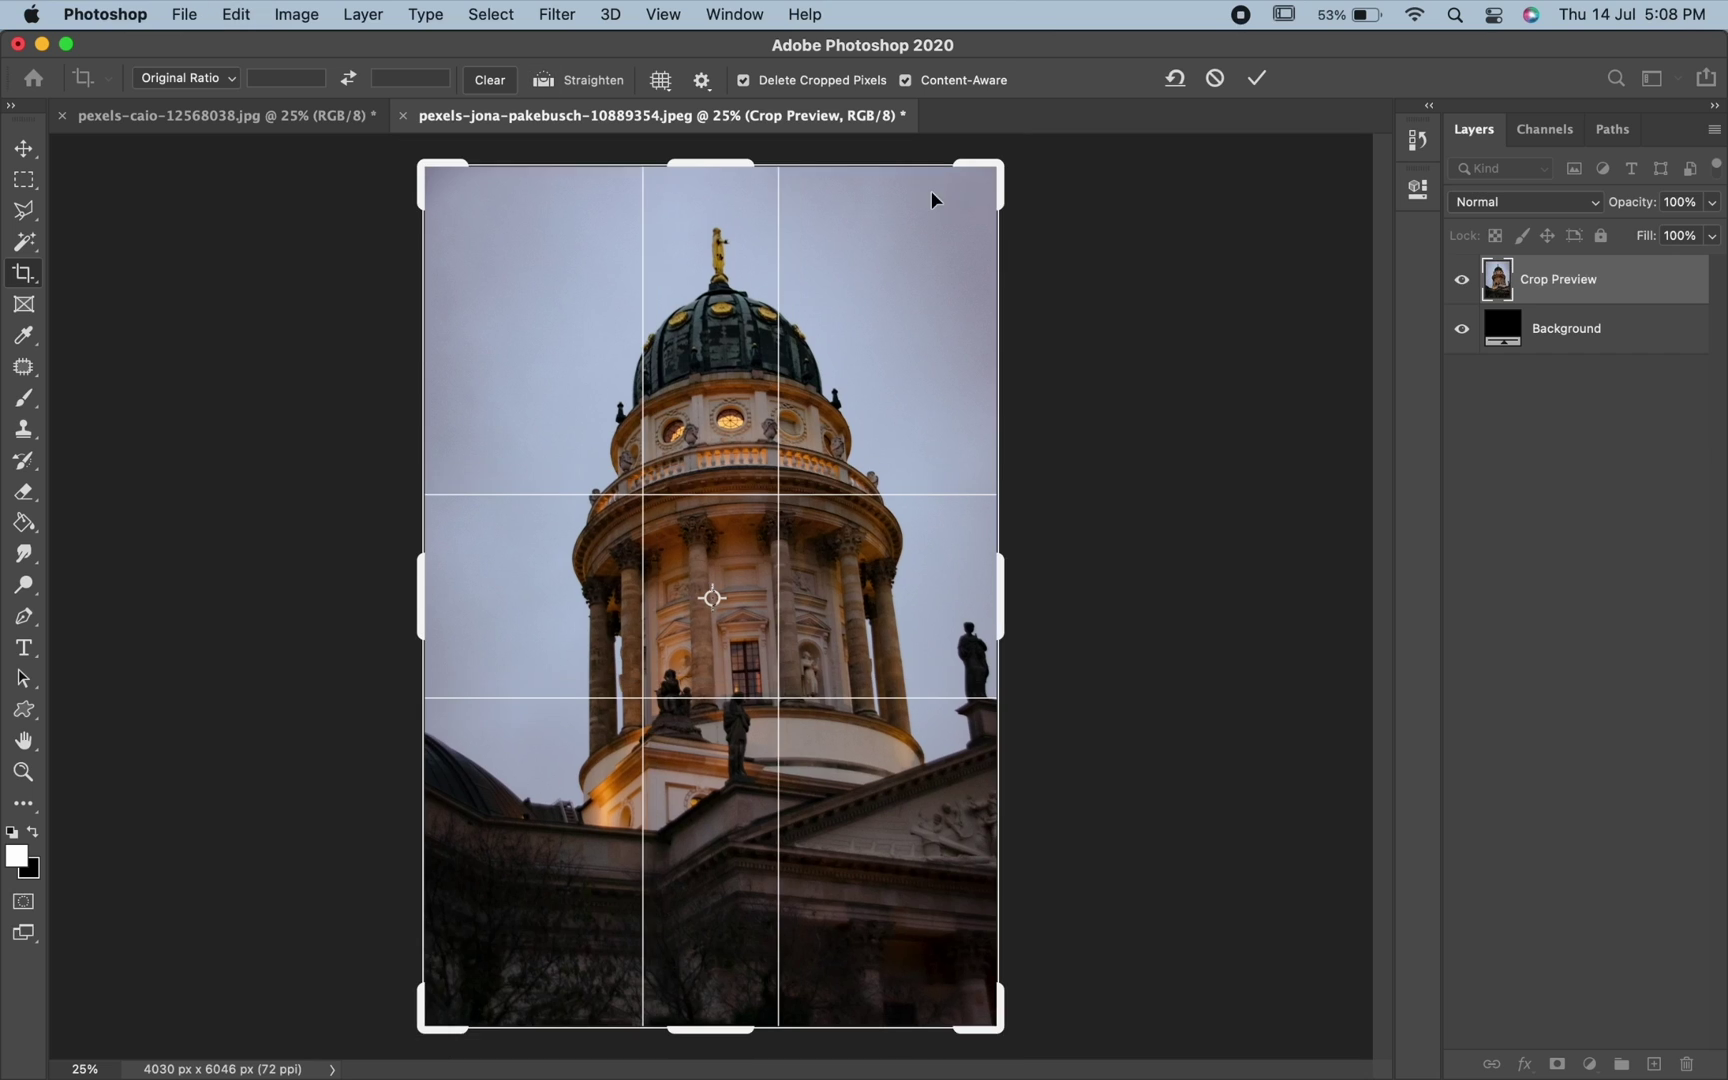
{"action": "key", "text": "Return"}
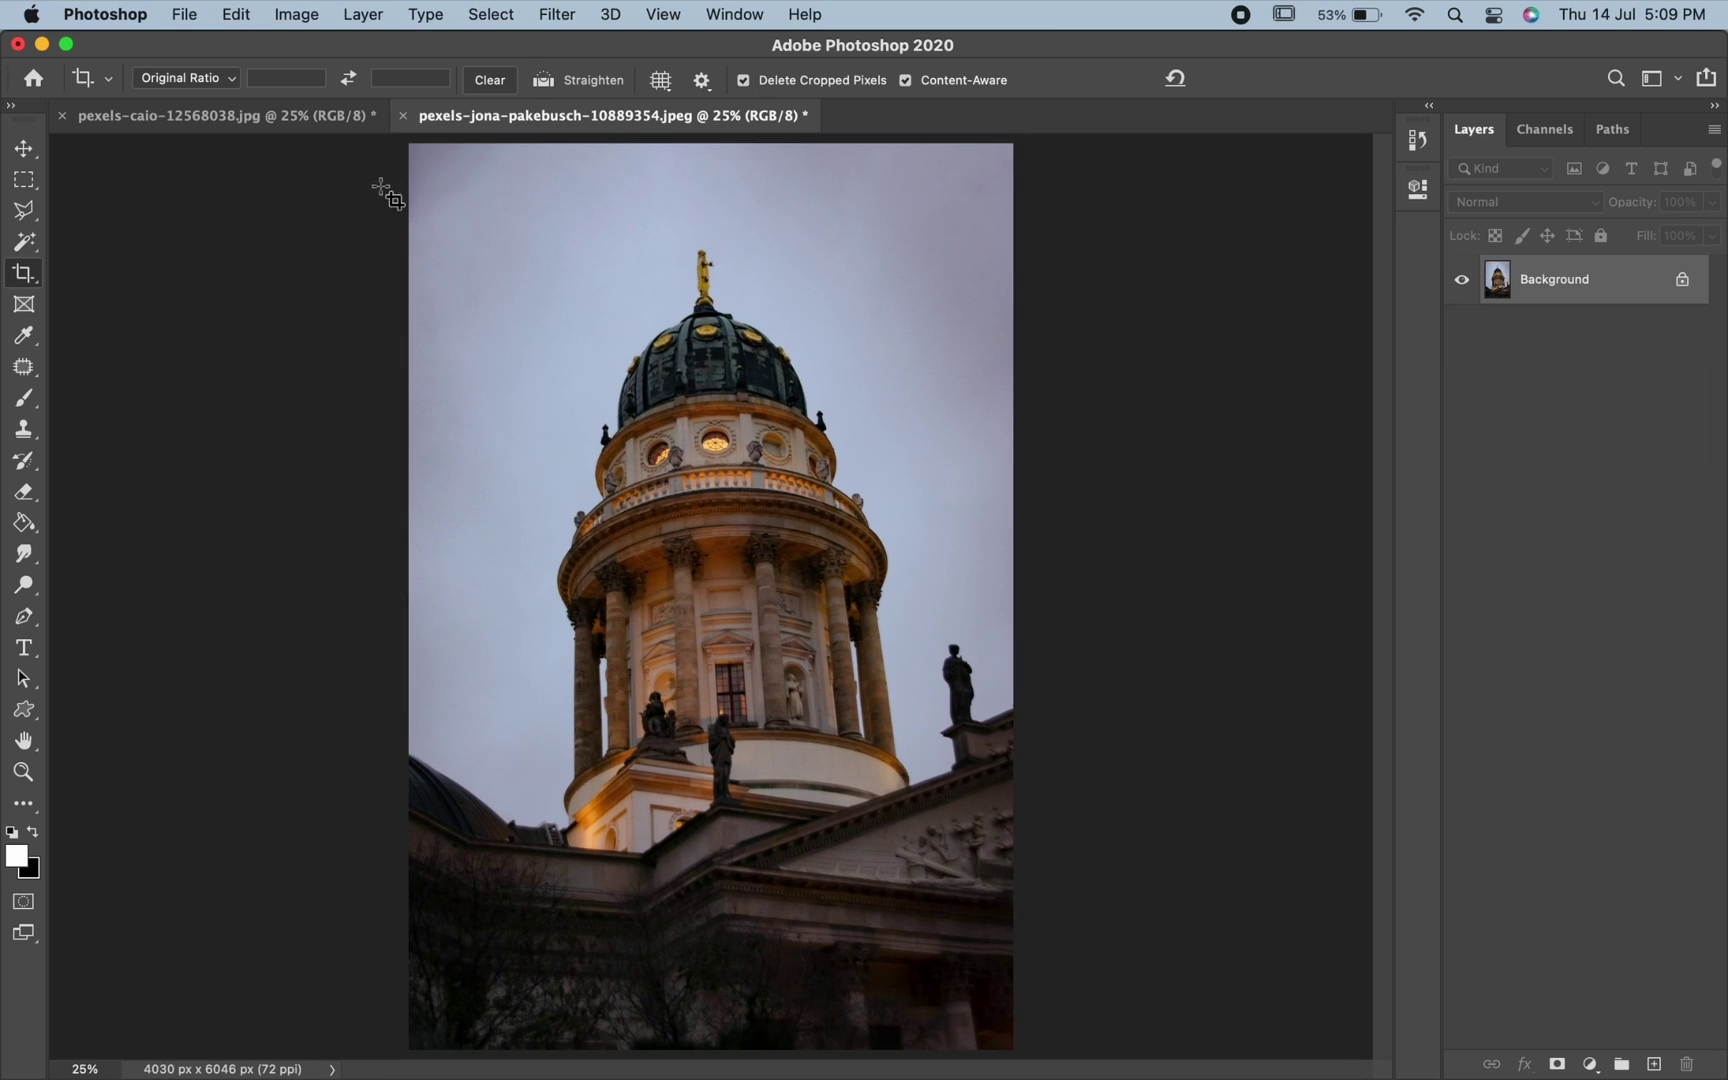
- Turn off Delete Cropped Pixels, then crop and readjust the church photo to 3832 × 5749 px
{"action": "left_click", "coordinate": [570, 265]}
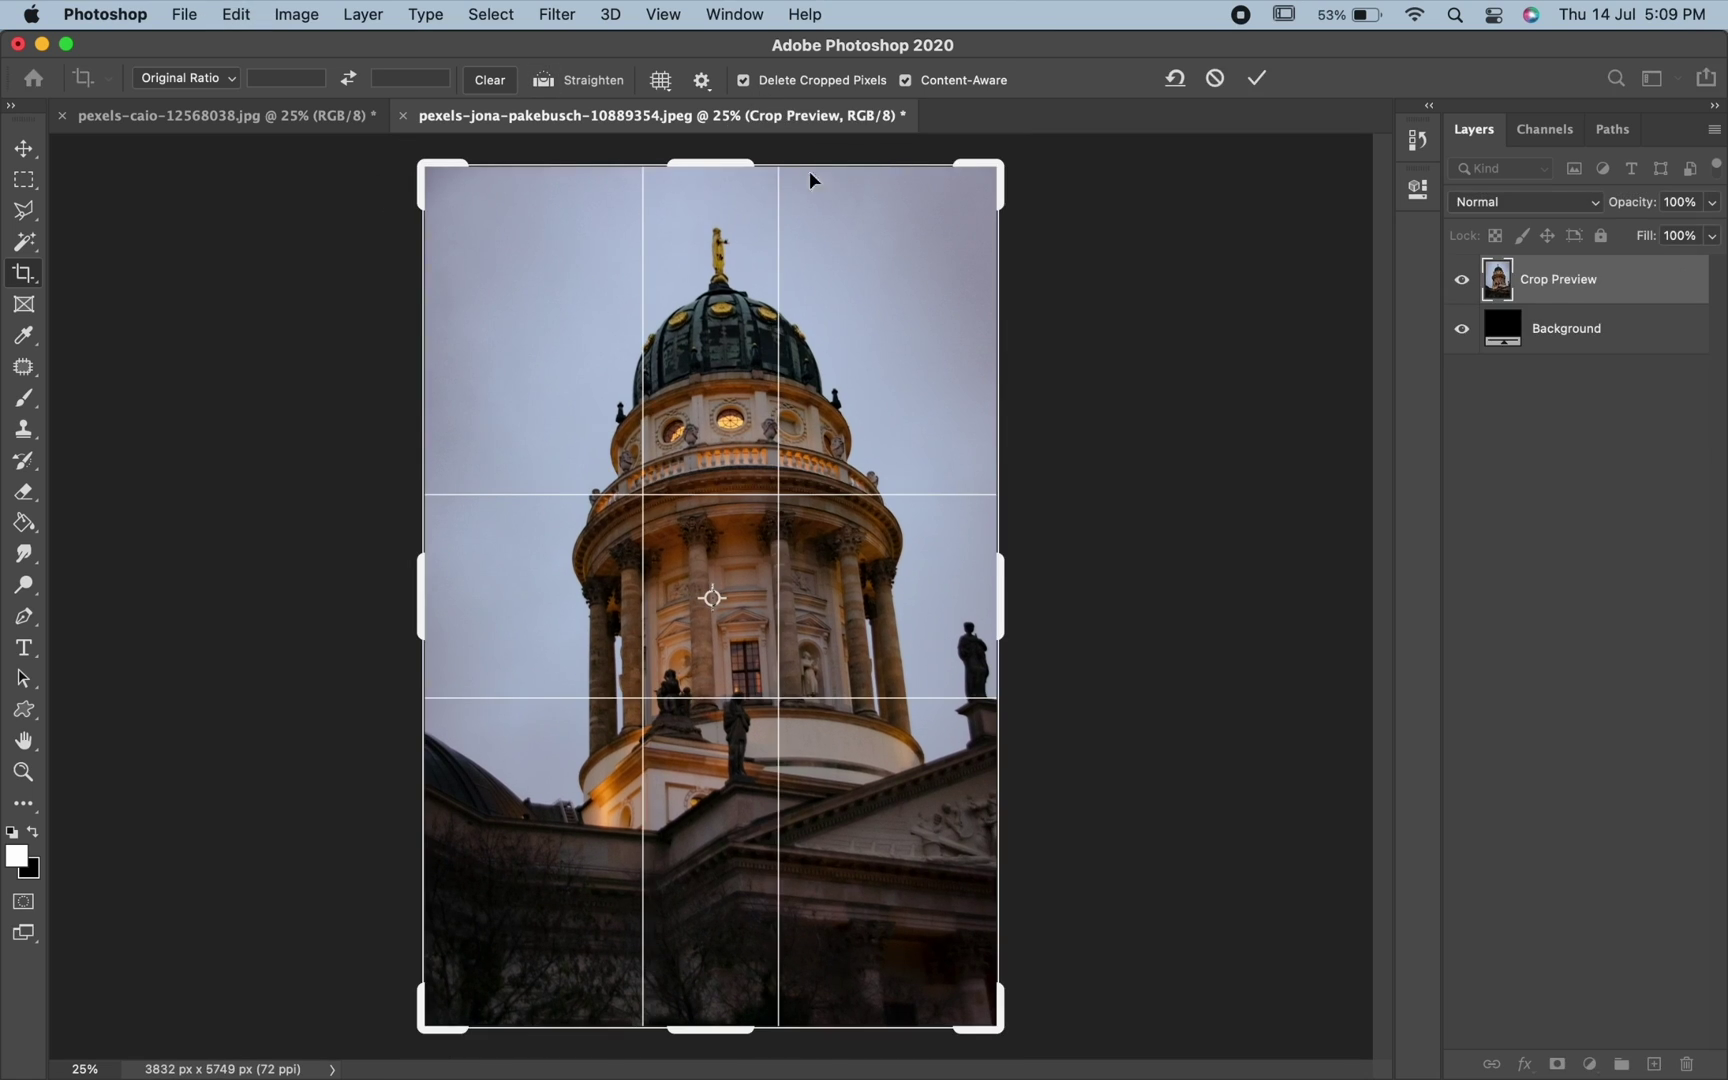
{"action": "left_click", "coordinate": [743, 81]}
{"action": "left_click_drag", "start_coordinate": [1001, 164], "coordinate": [989, 189]}
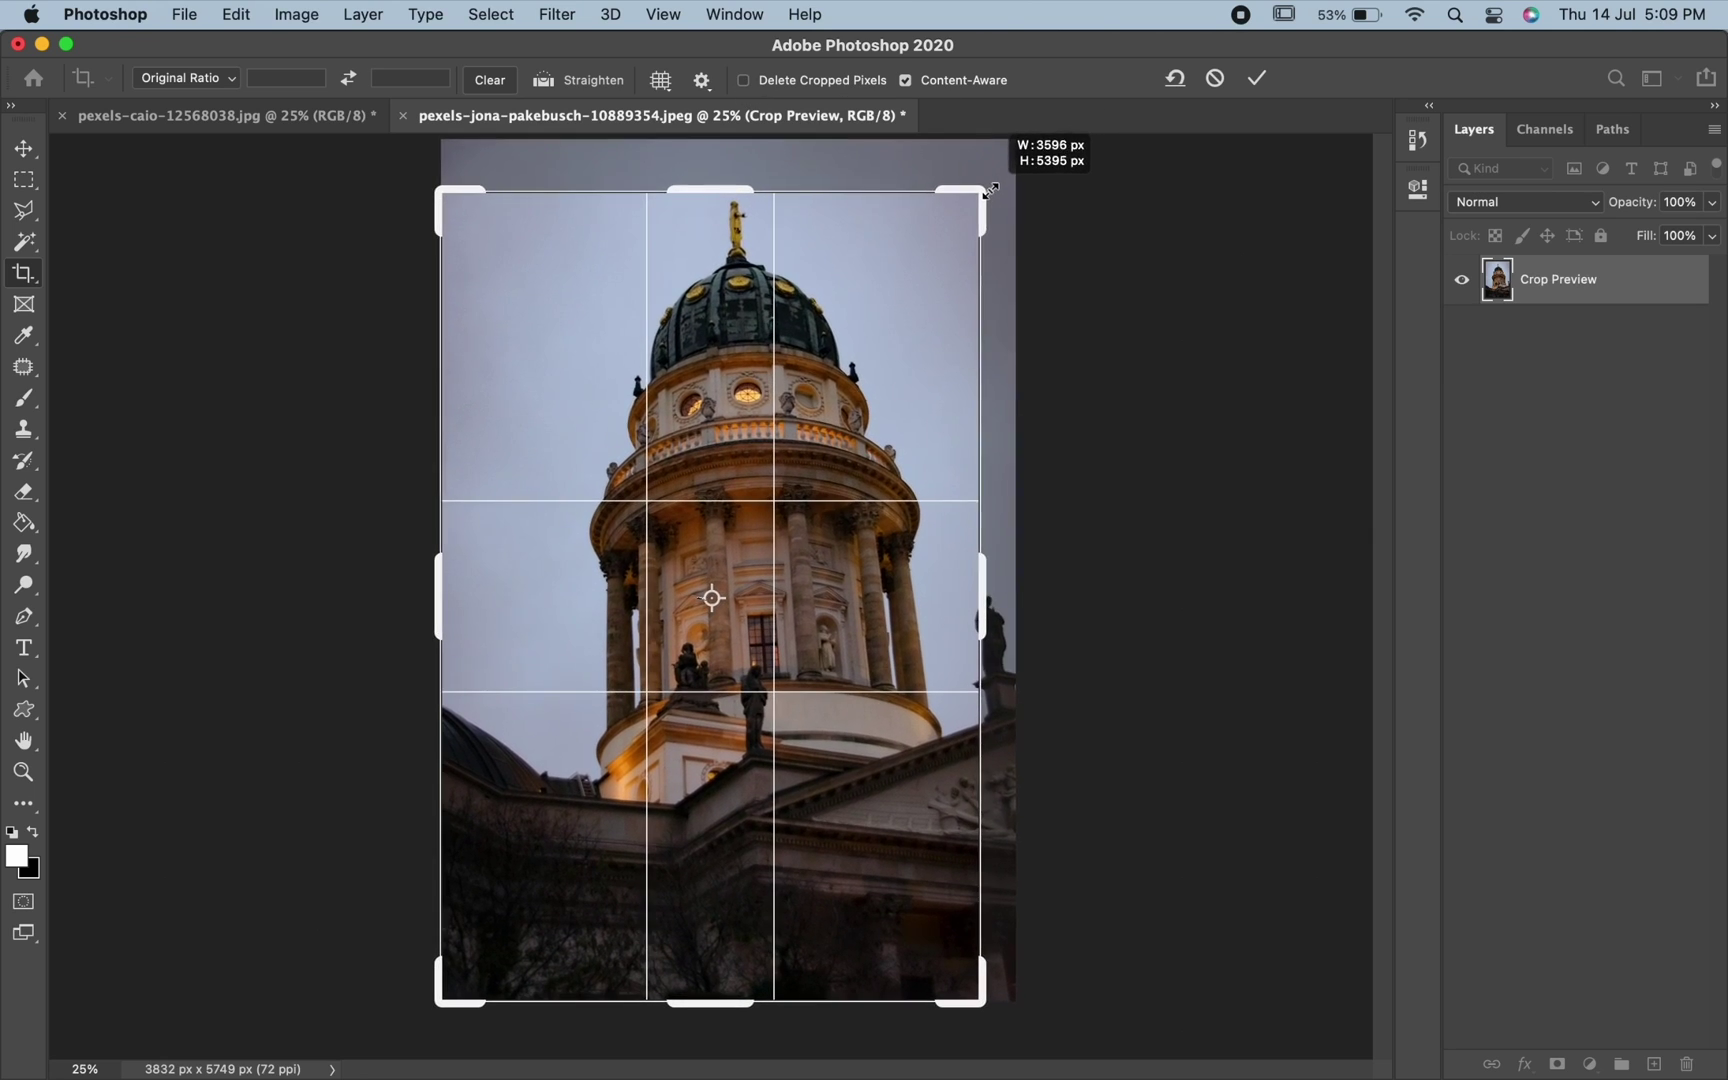
{"action": "left_click", "coordinate": [1258, 80]}
{"action": "left_click", "coordinate": [917, 295]}
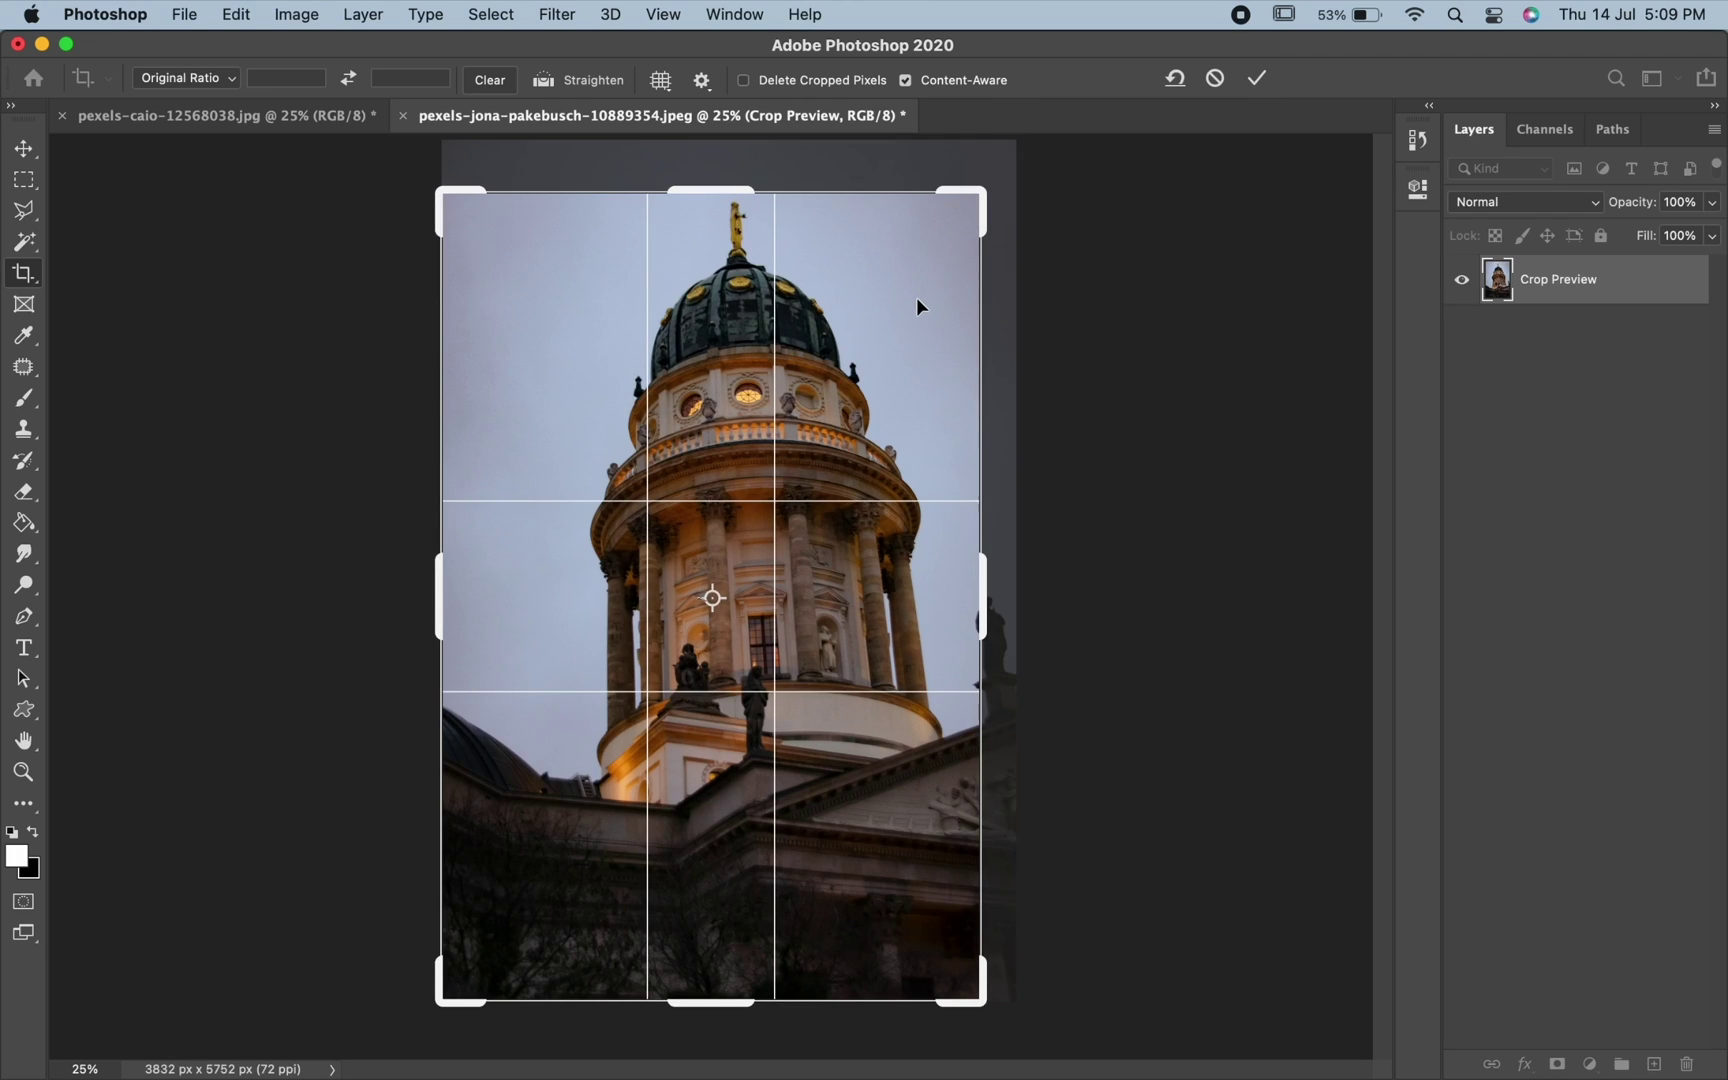
{"action": "left_click_drag", "start_coordinate": [983, 188], "coordinate": [1001, 161]}
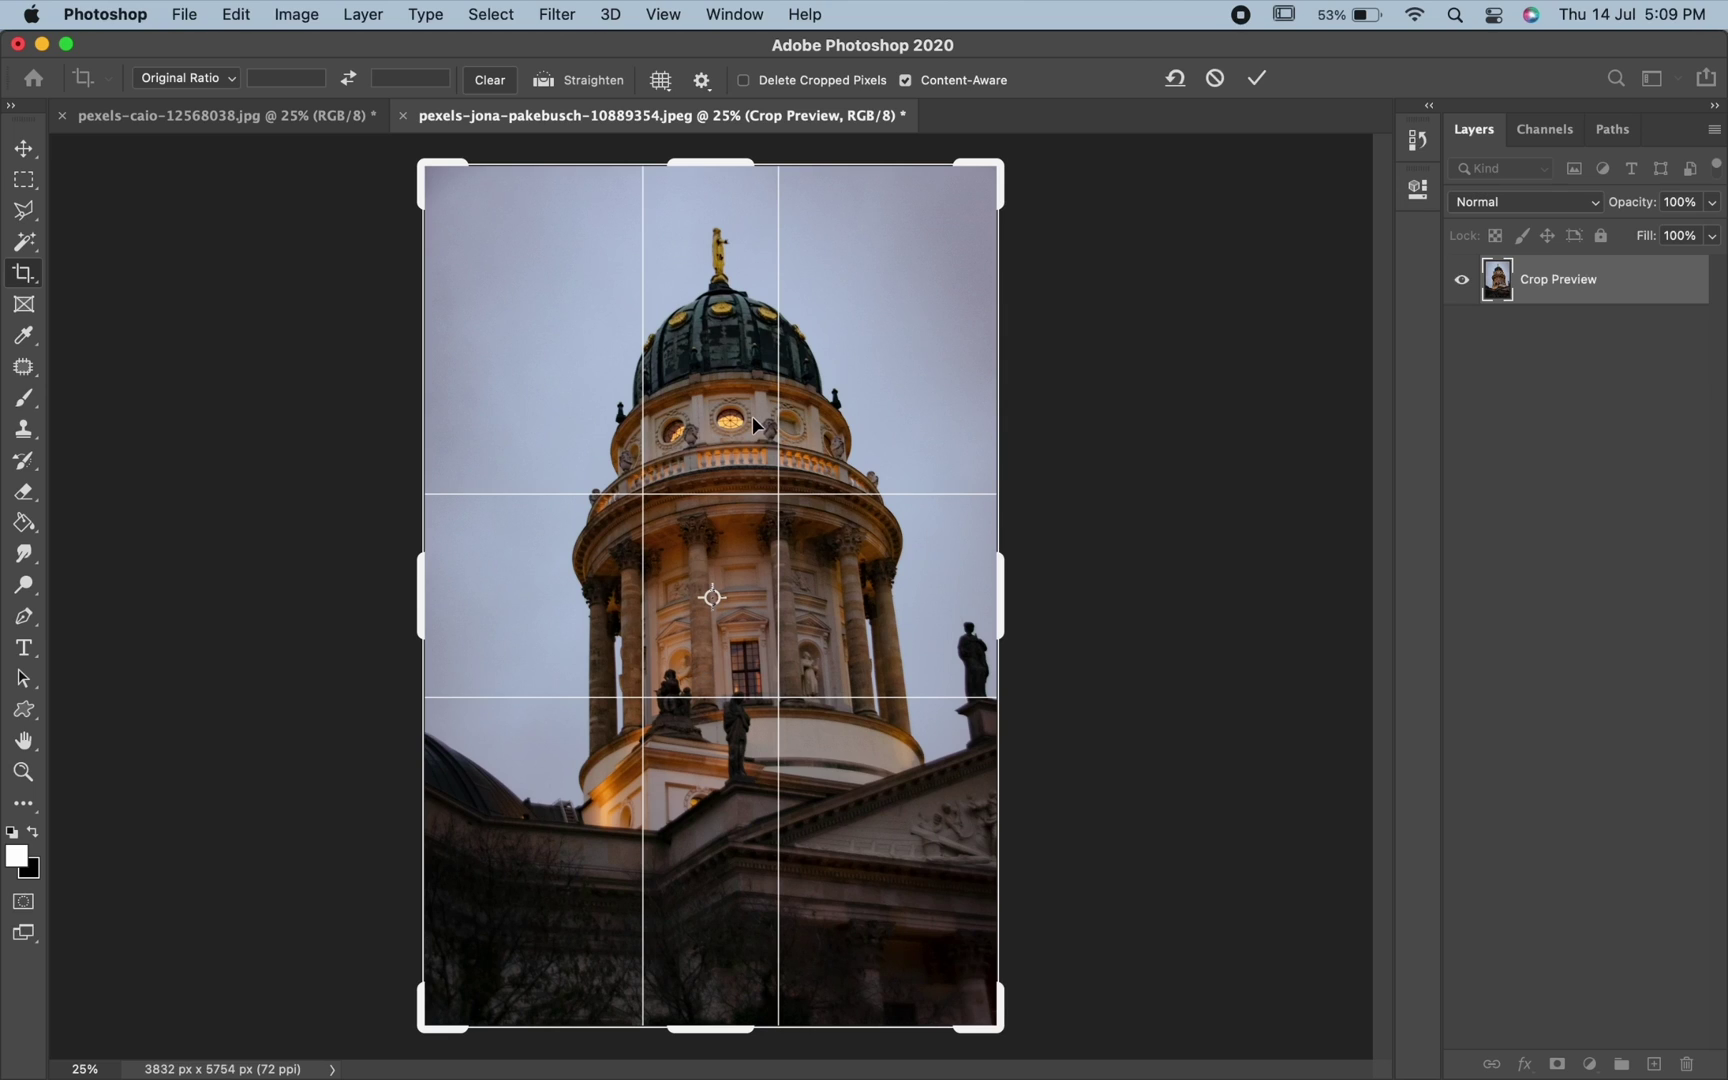
{"action": "left_click", "coordinate": [1249, 89]}
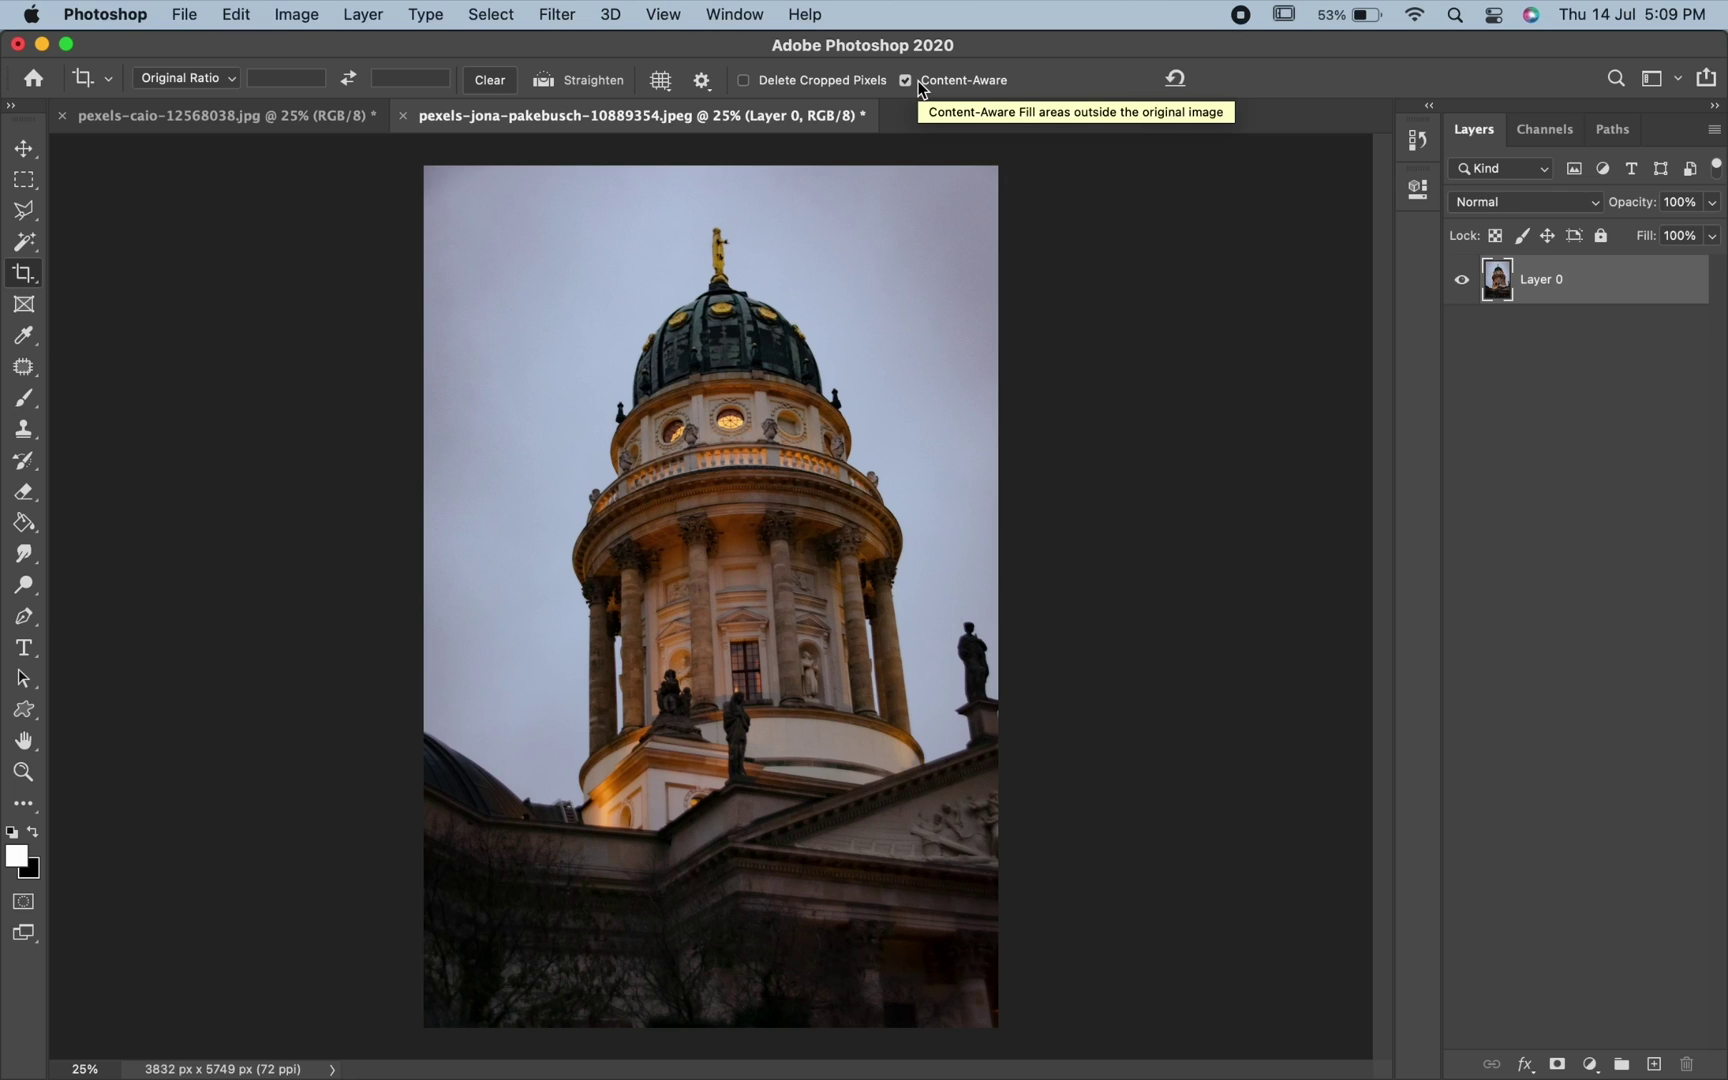
- Extend the crop past the church photo's top-left corner and apply it with Content-Aware fill
{"action": "left_click", "coordinate": [497, 346]}
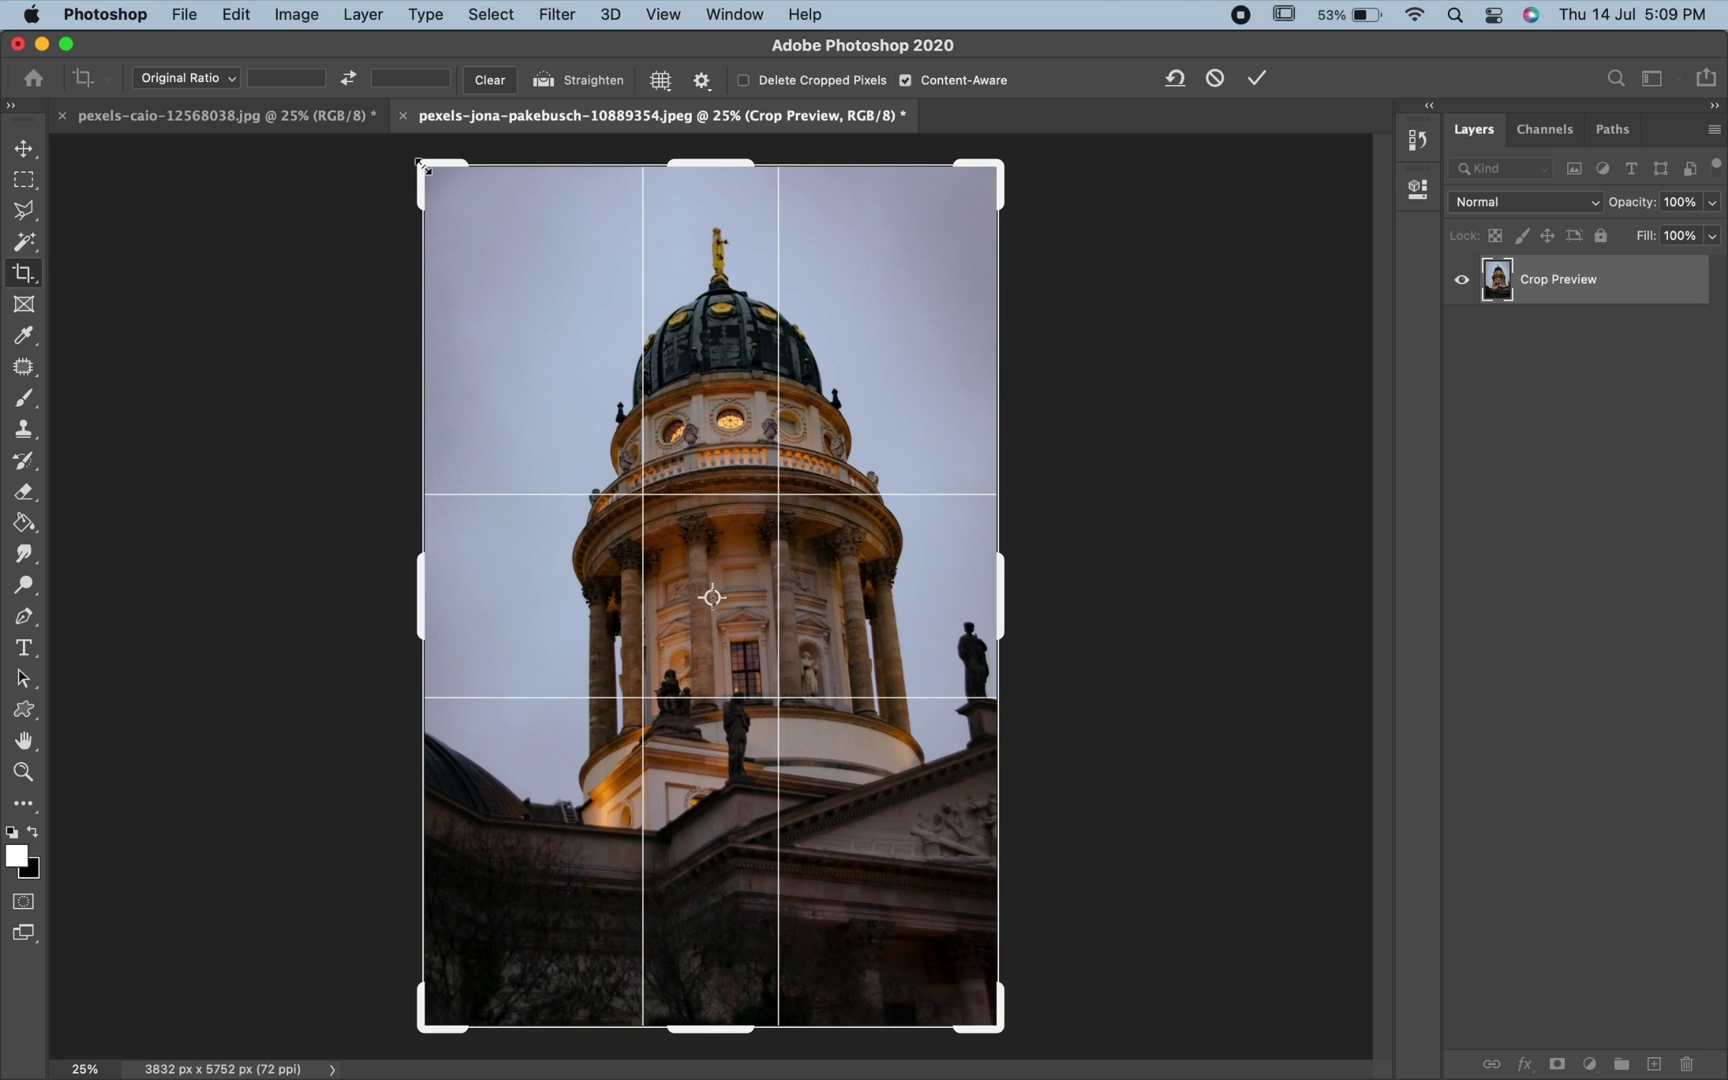
{"action": "left_click_drag", "start_coordinate": [422, 166], "coordinate": [398, 151]}
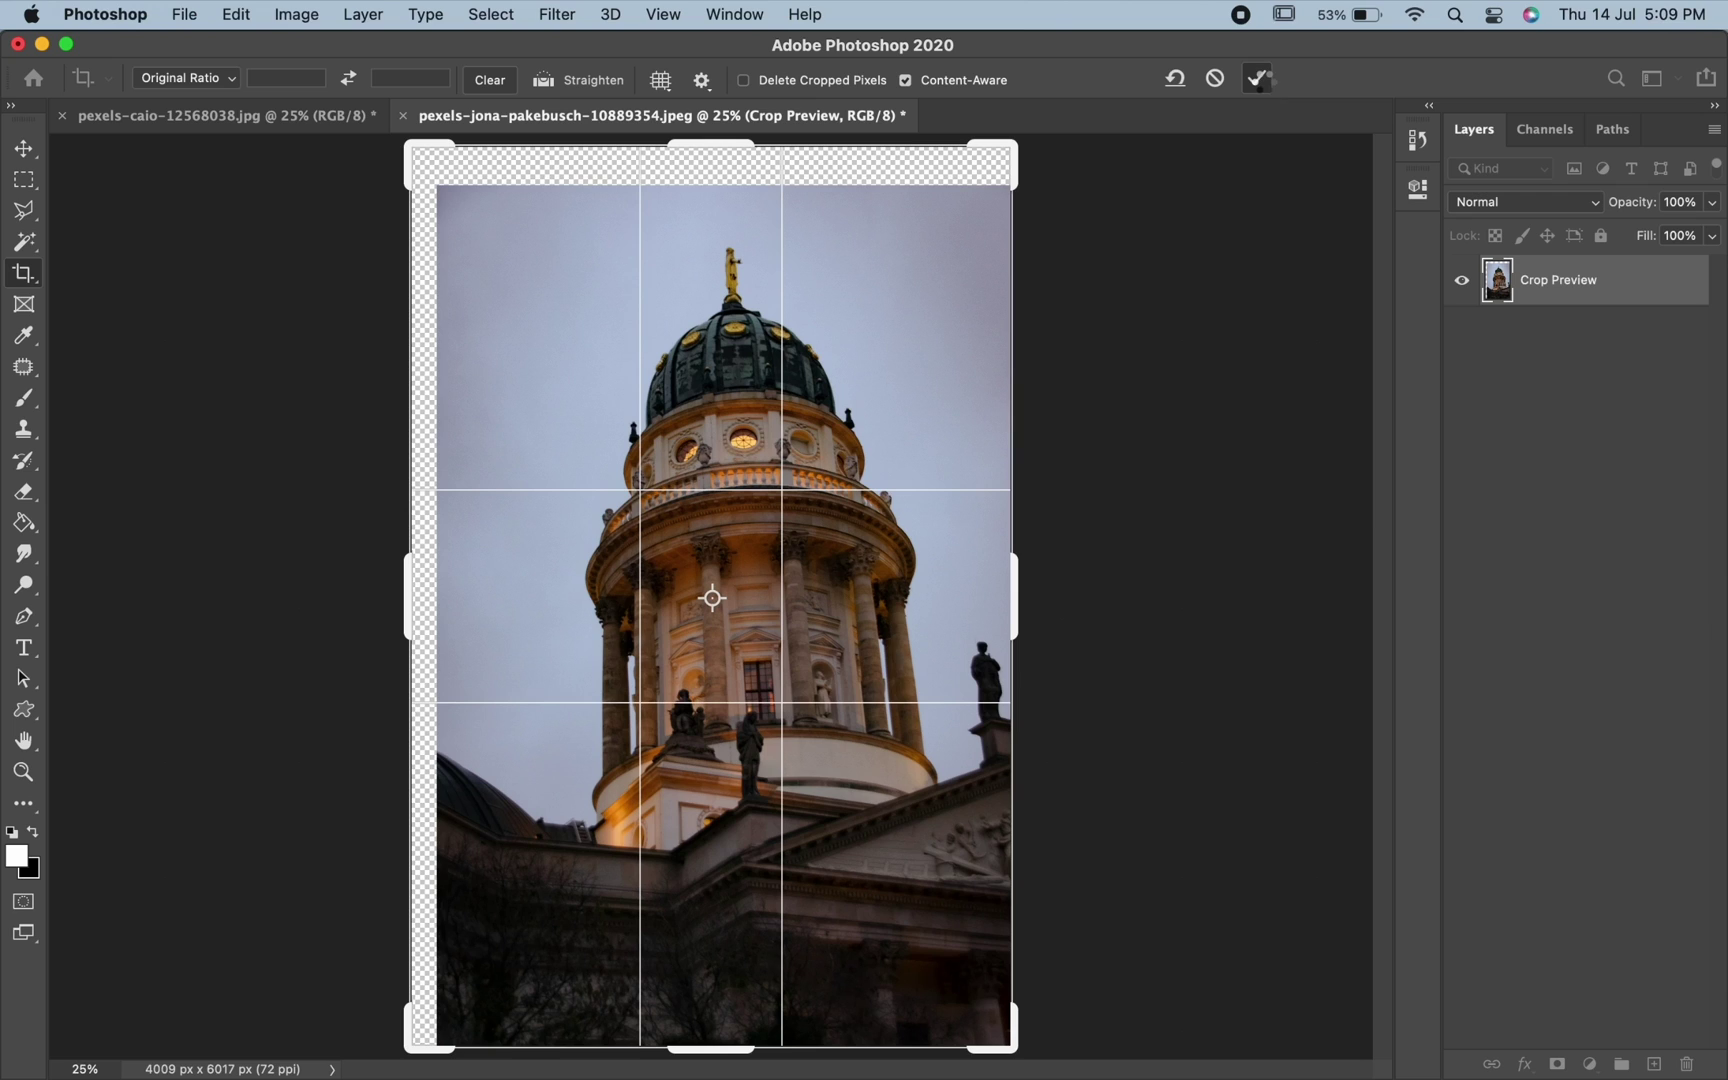
{"action": "left_click", "coordinate": [1258, 78]}
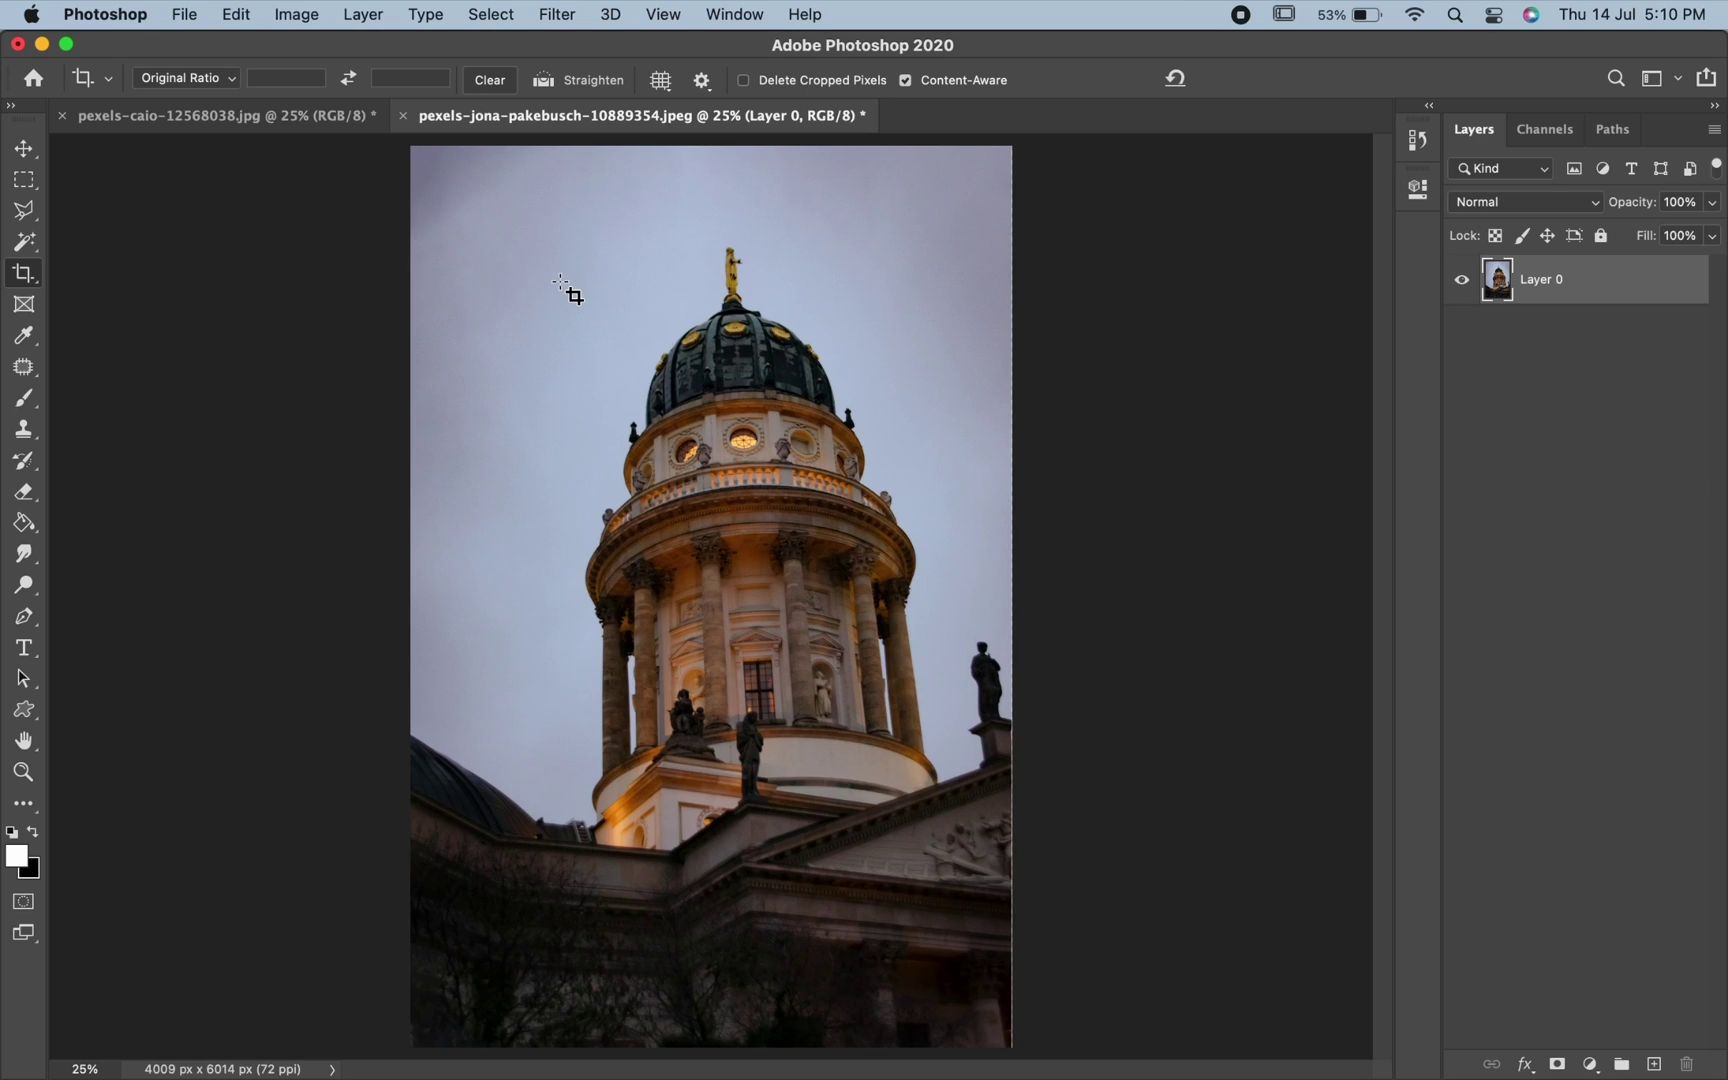
- Undo the content-aware extension, disable Content-Aware, and extend the crop past the left edge
{"action": "key", "text": "super+z"}
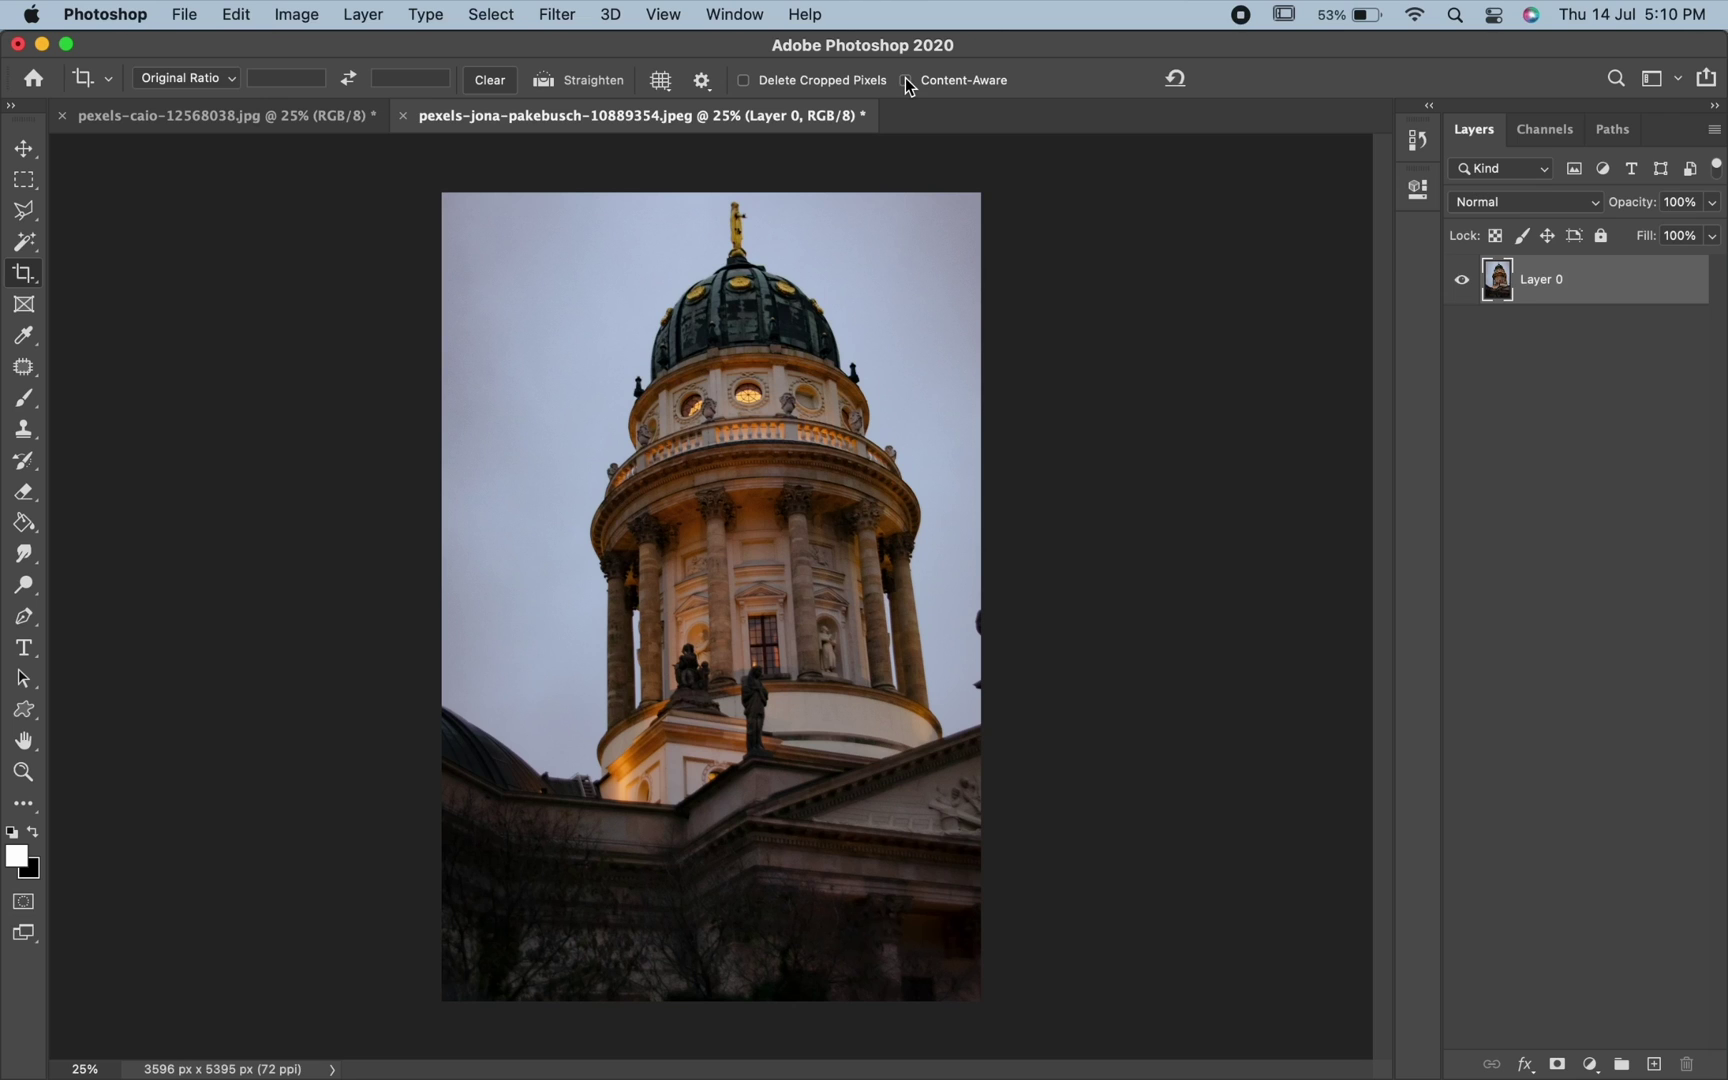
{"action": "left_click", "coordinate": [563, 293]}
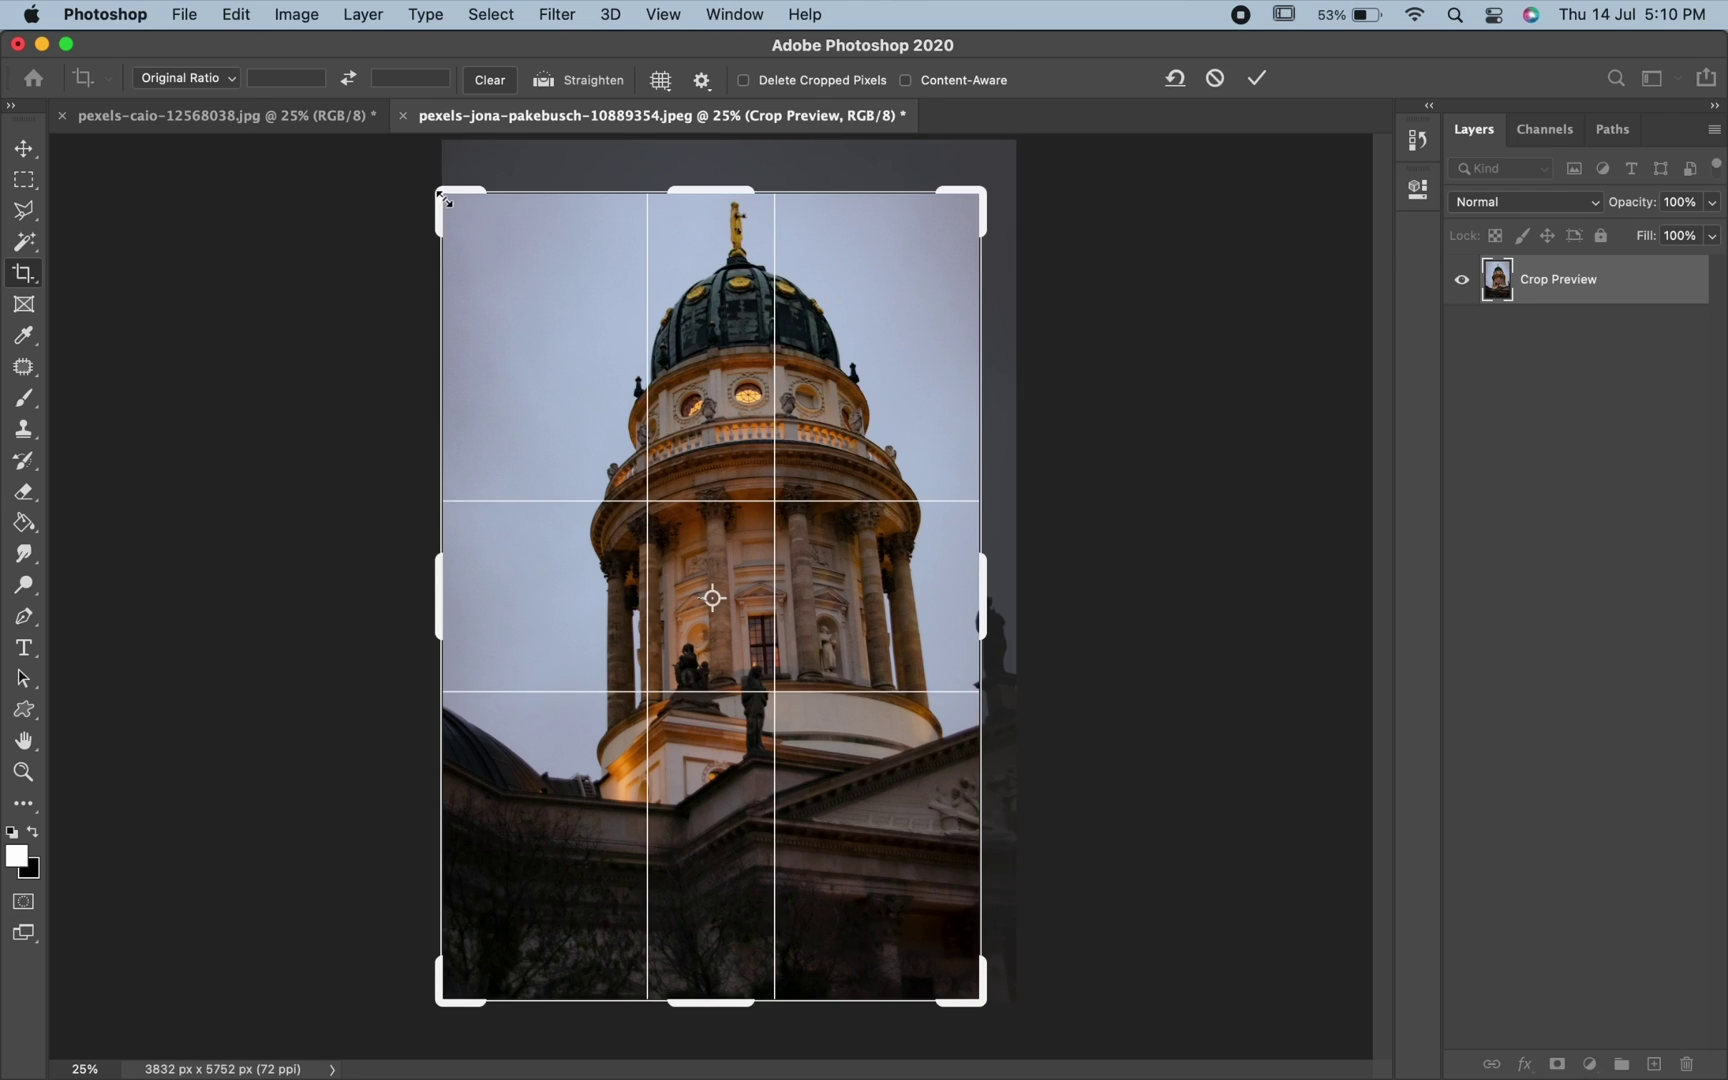
{"action": "left_click_drag", "start_coordinate": [436, 193], "coordinate": [405, 195]}
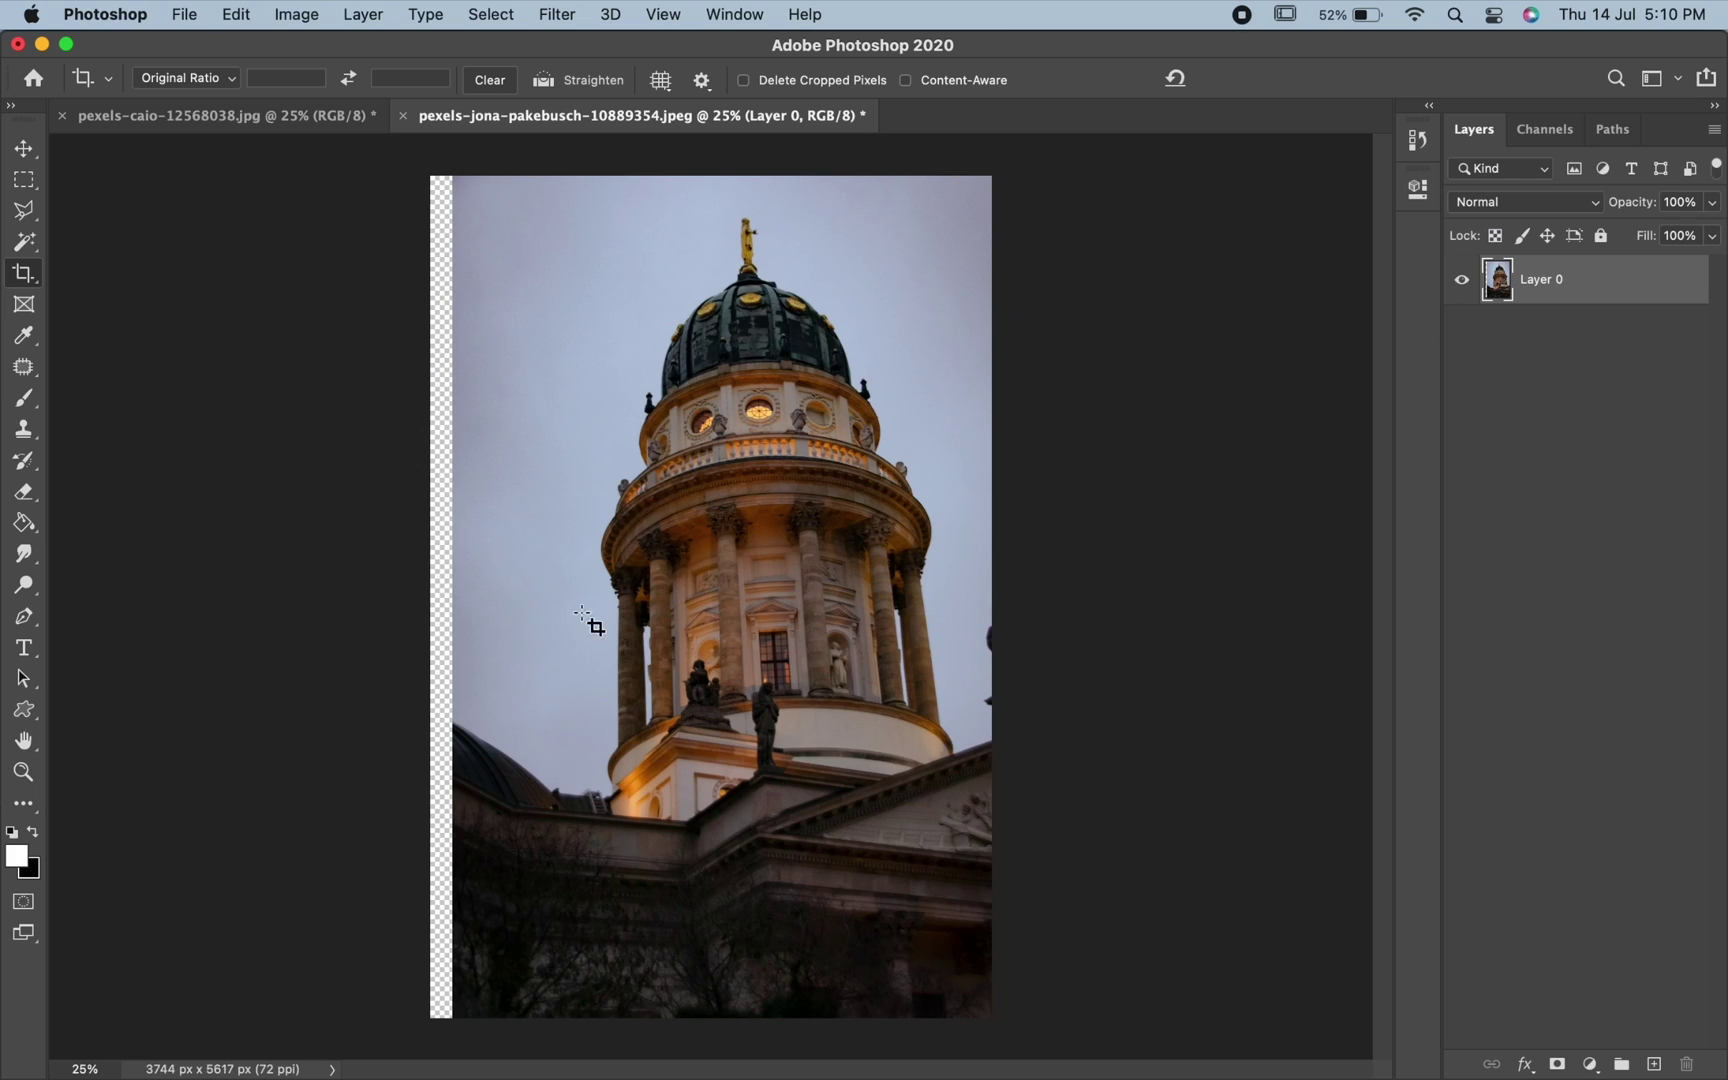